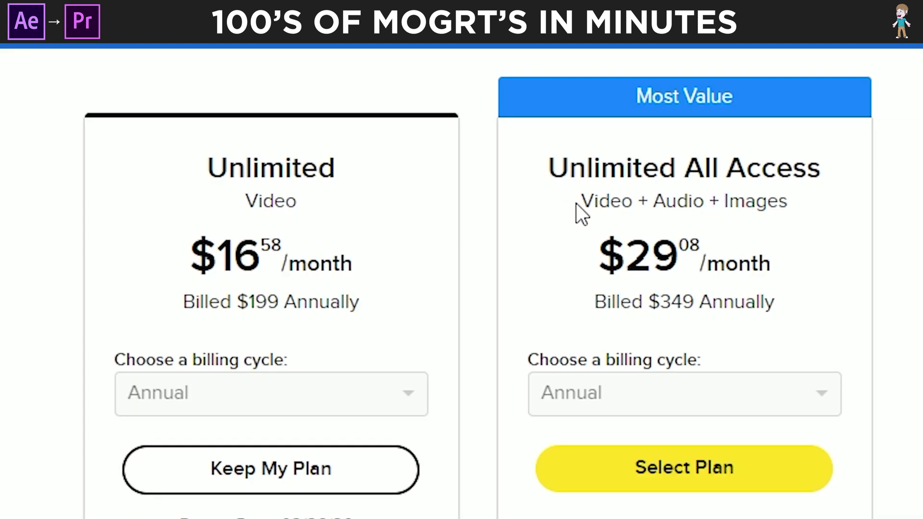
Browse the virtual-set backgrounds, then scroll several rows down the After Effects title templates
drag(576, 203, 792, 205)
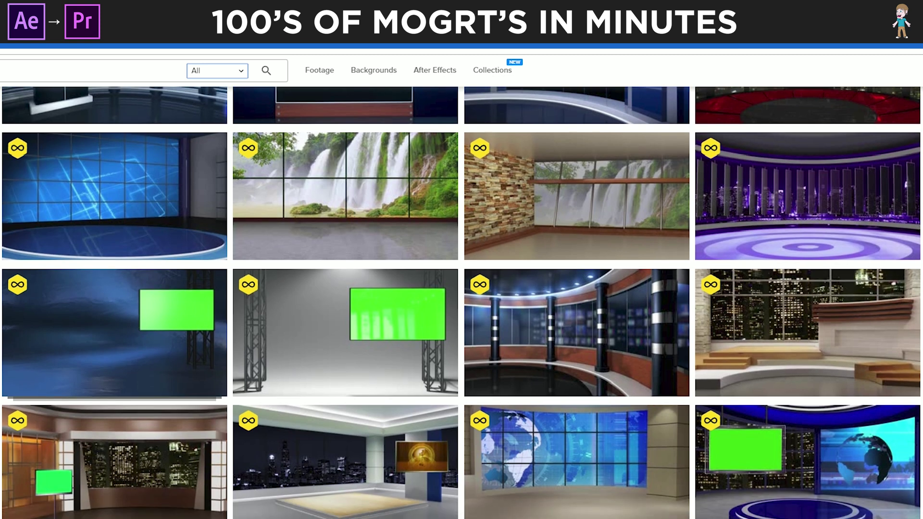
scroll(577, 288, down, 6)
scroll(919, 158, down, 4)
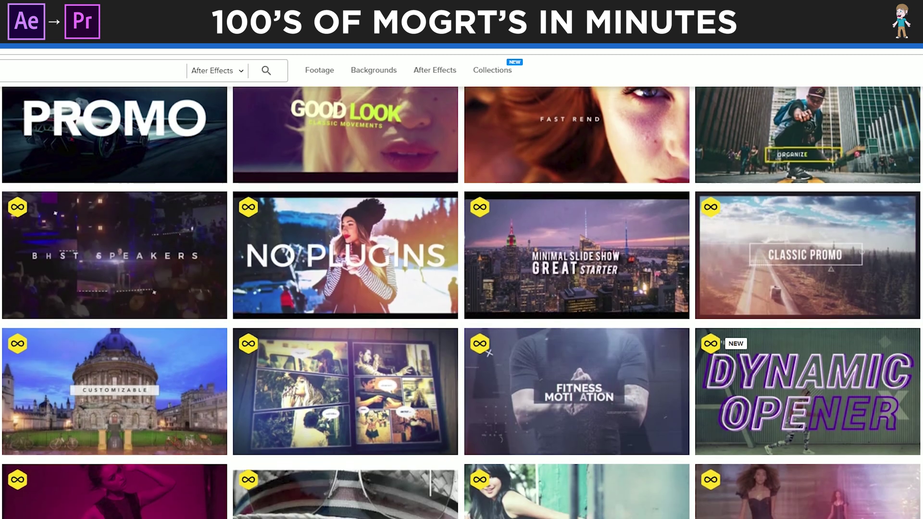
scroll(577, 288, down, 1)
scroll(461, 303, down, 3)
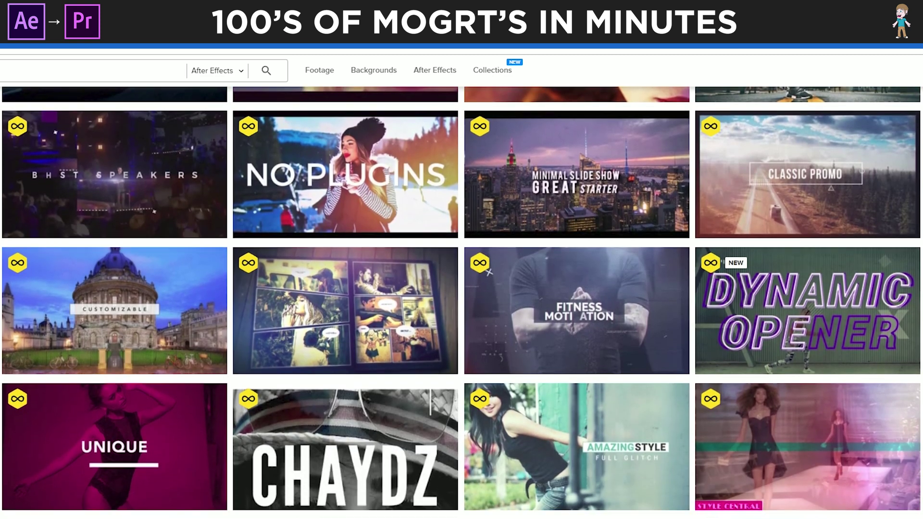
scroll(462, 303, down, 10)
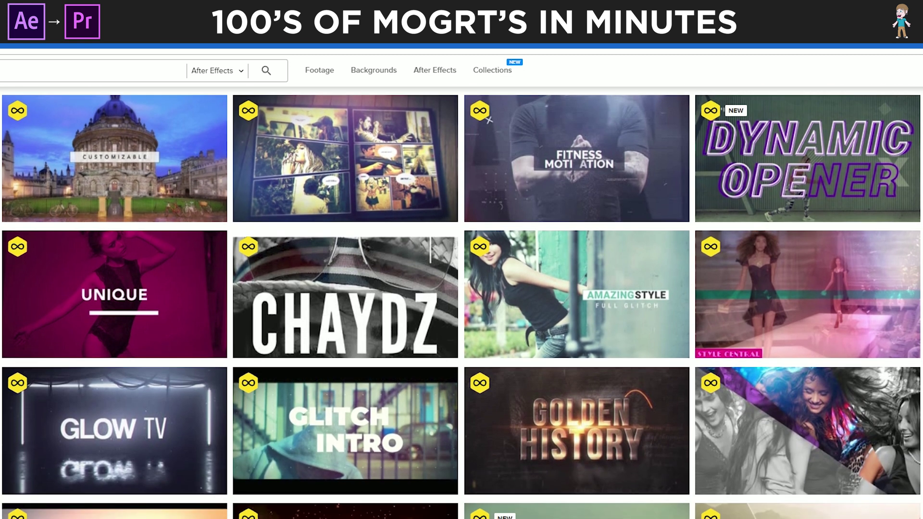
scroll(462, 302, down, 9)
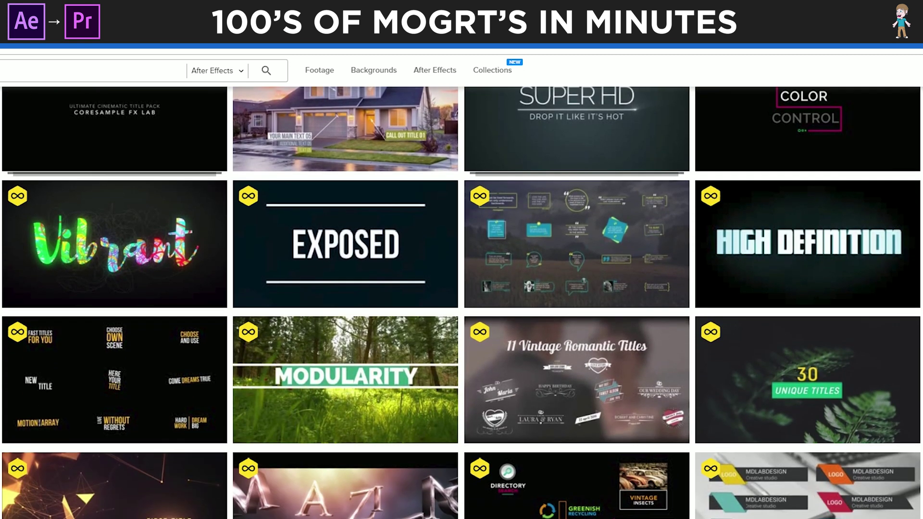
scroll(461, 303, down, 6)
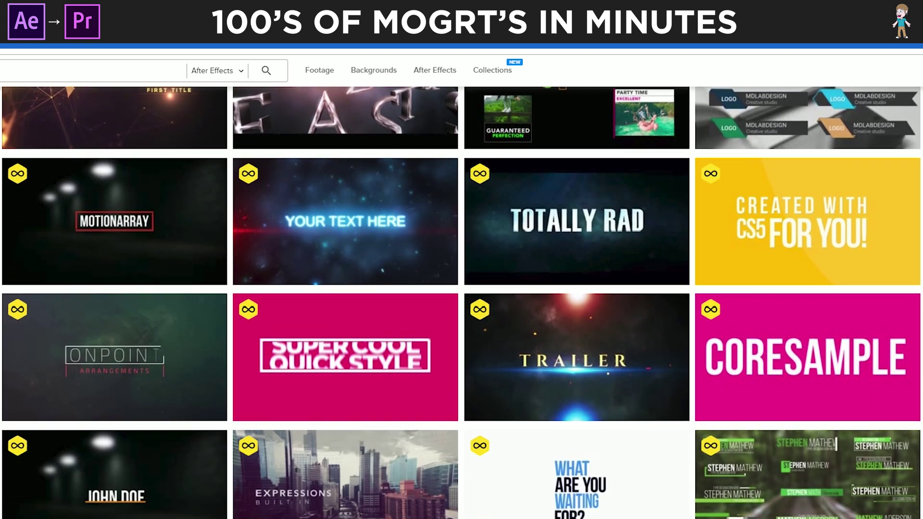
scroll(462, 303, down, 3)
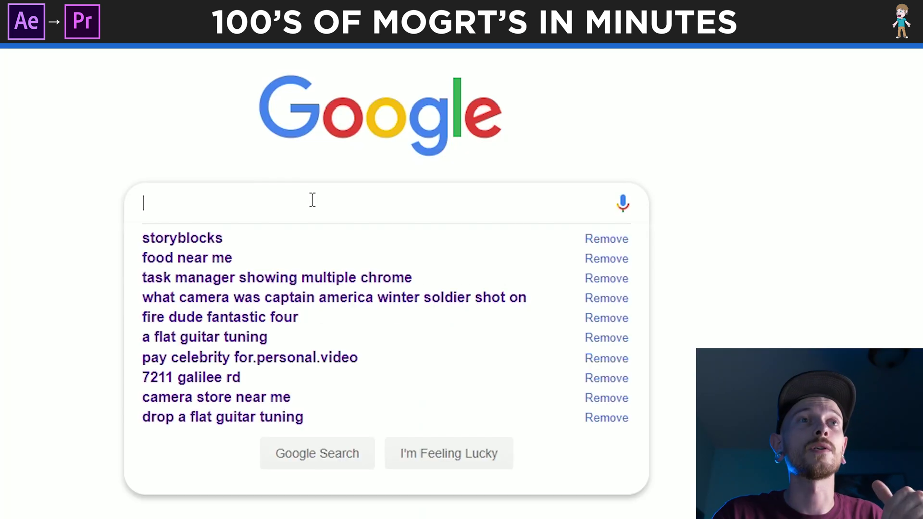
Google 'storyblocks', open the site, and search its library for 'title pack'
text(story)
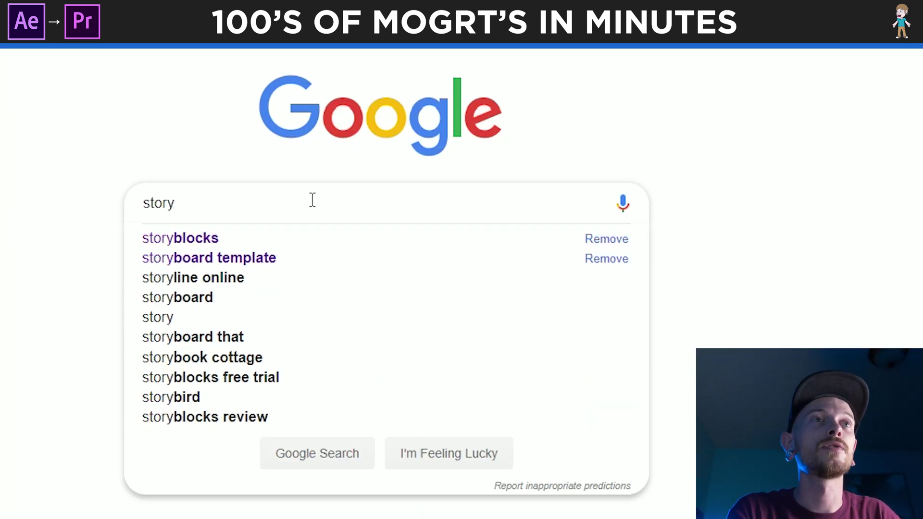
text(blocks)
key(Return)
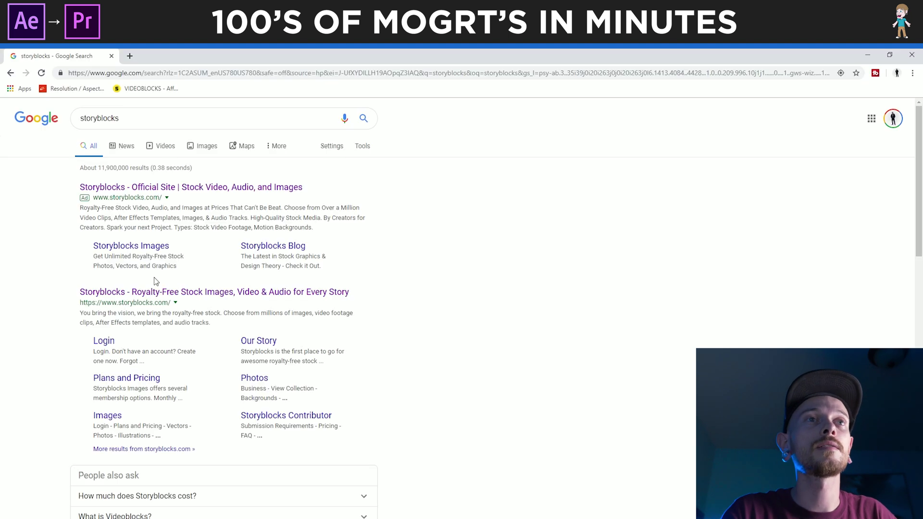
click(175, 291)
click(423, 425)
text(title)
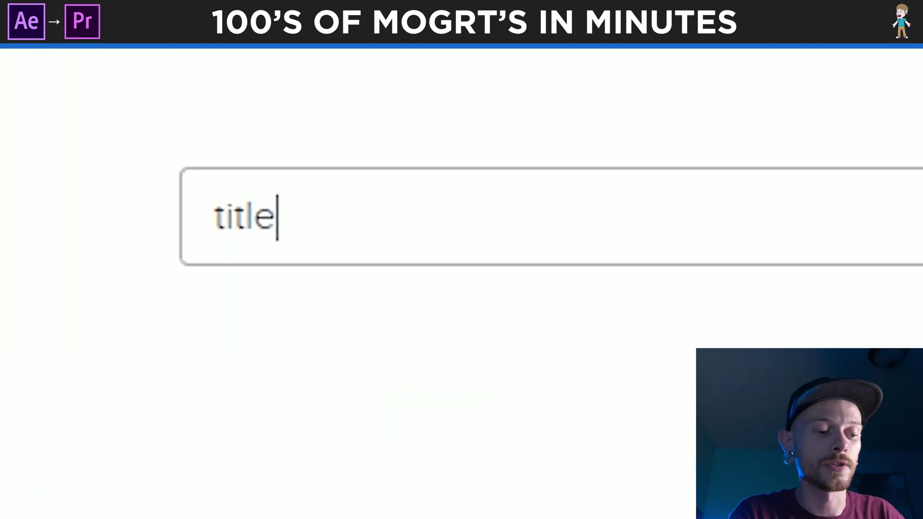
text( pack)
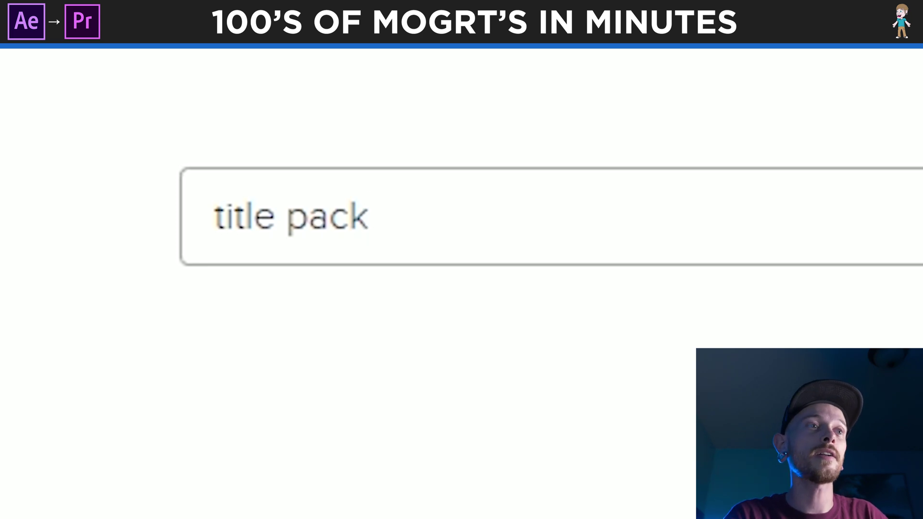
key(Return)
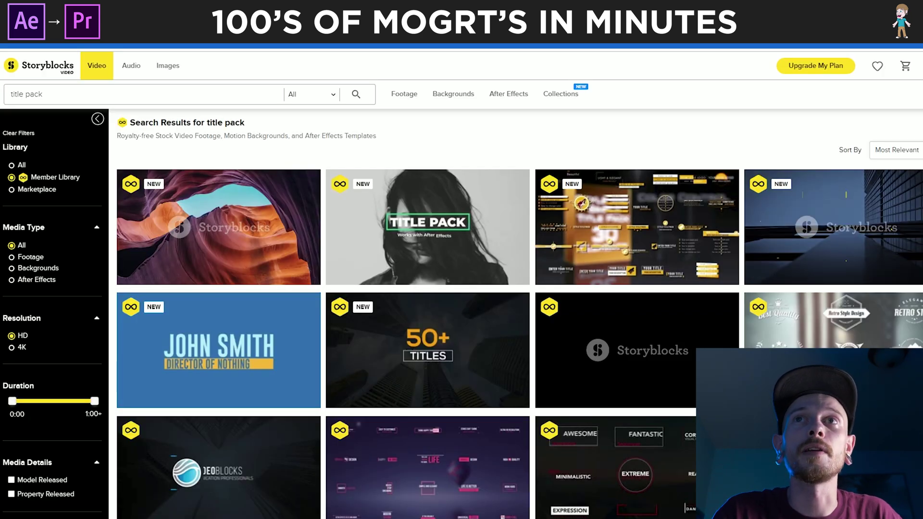
Scroll the 'title pack' results and download the Modern Glitch Titles template
scroll(419, 358, down, 2)
scroll(420, 358, up, 1)
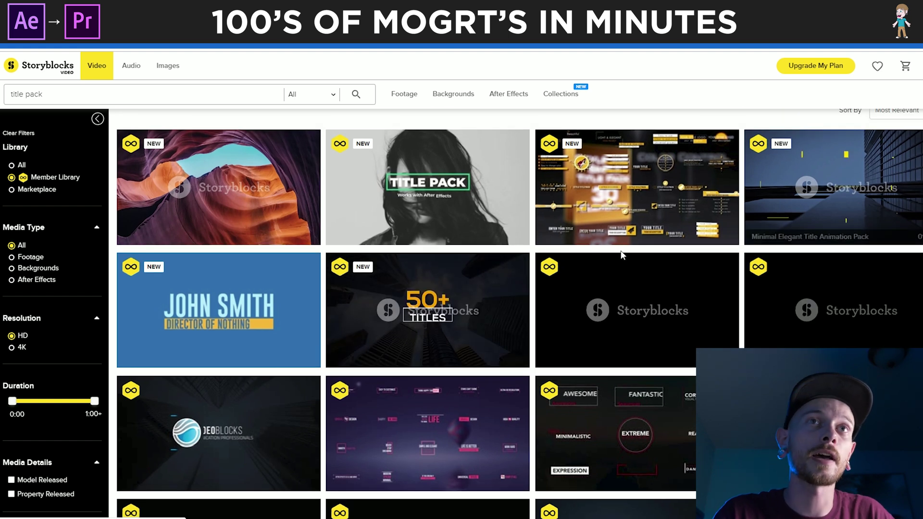
mouse_move(625, 214)
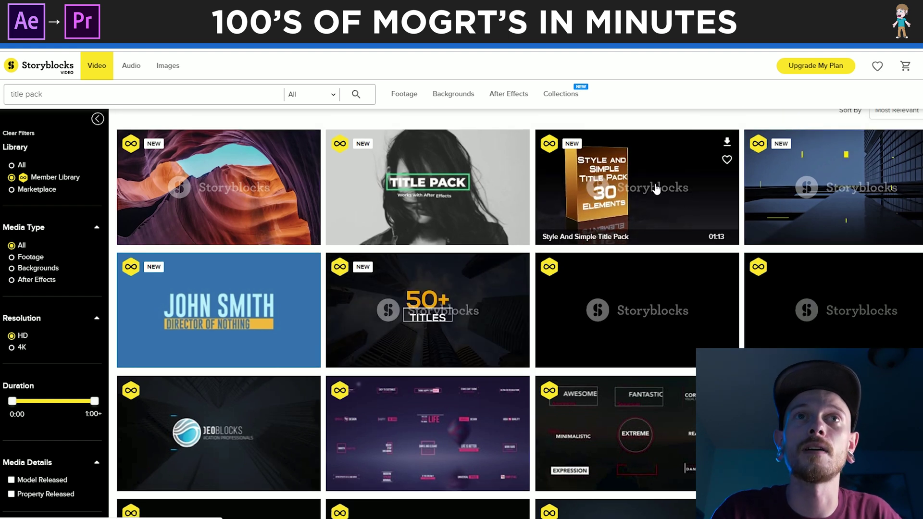
scroll(463, 265, down, 3)
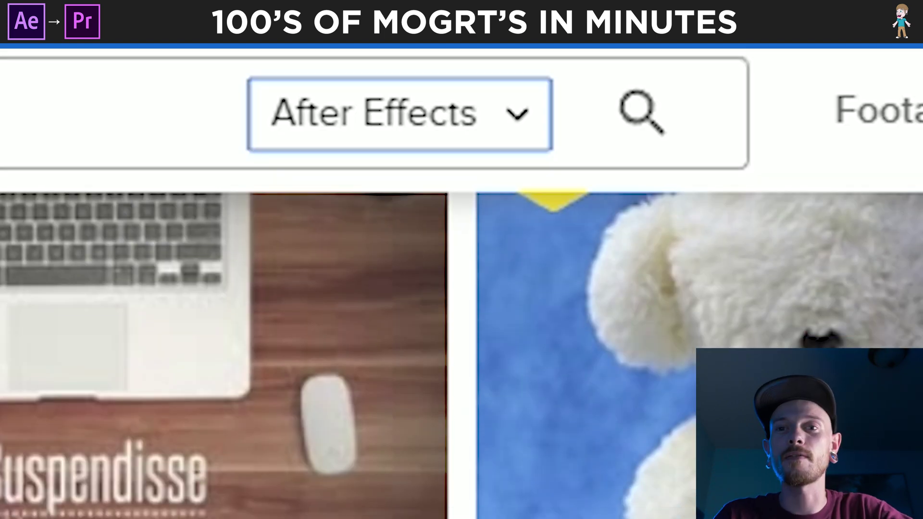
scroll(462, 356, down, 2)
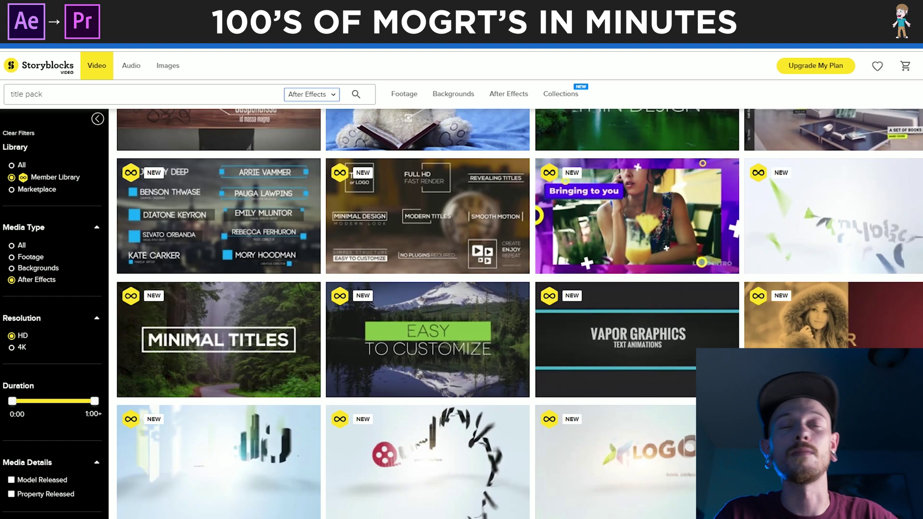
scroll(243, 204, down, 10)
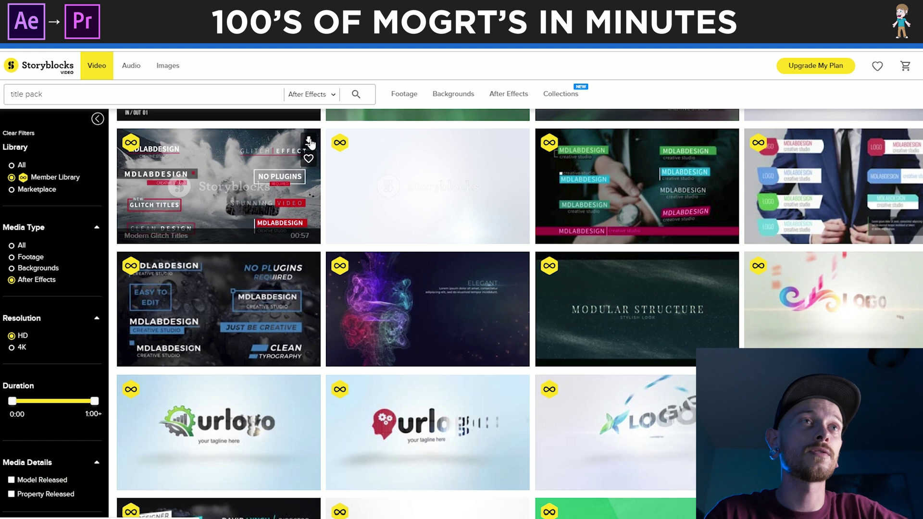
click(309, 141)
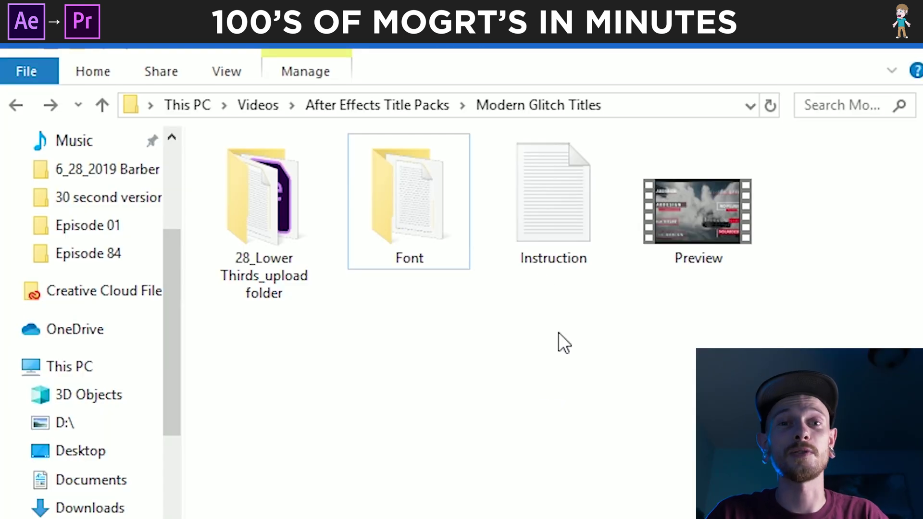
Check the Font folder, then open the AEP project inside 28_Lower Thirds_upload
double_click(416, 197)
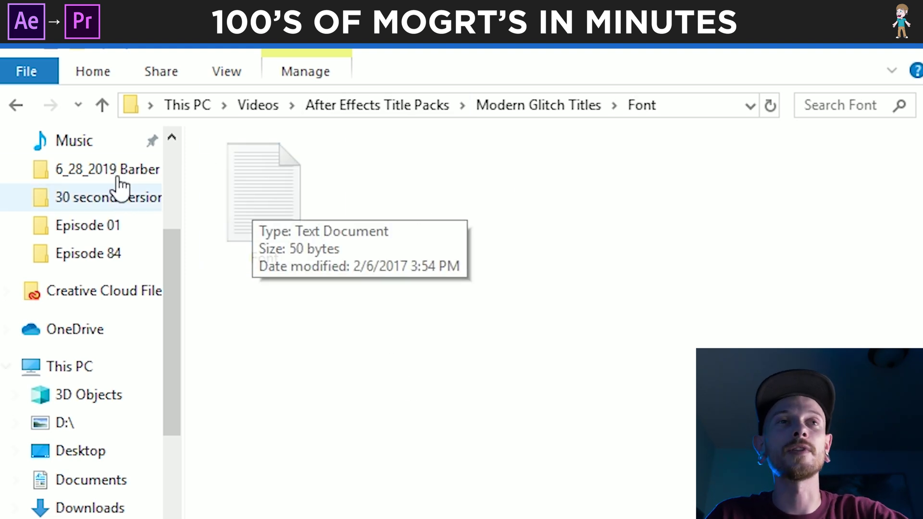
click(19, 107)
double_click(265, 201)
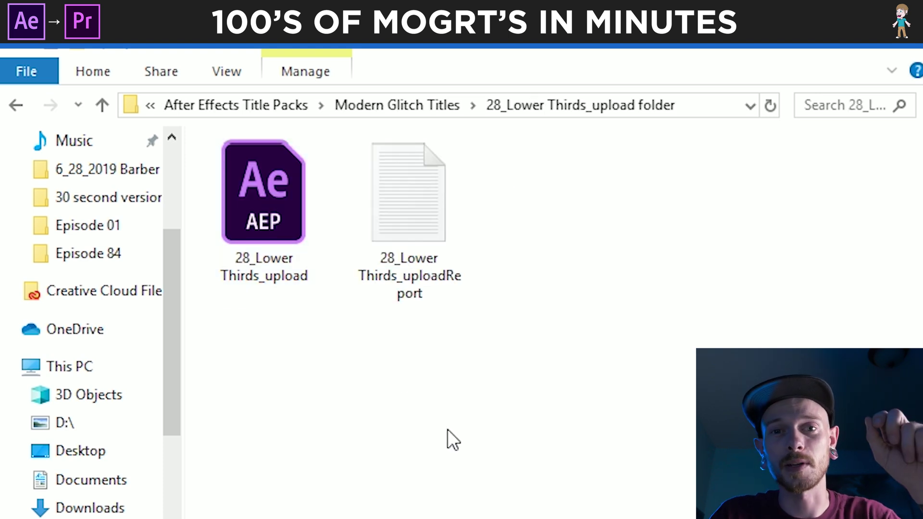
double_click(265, 195)
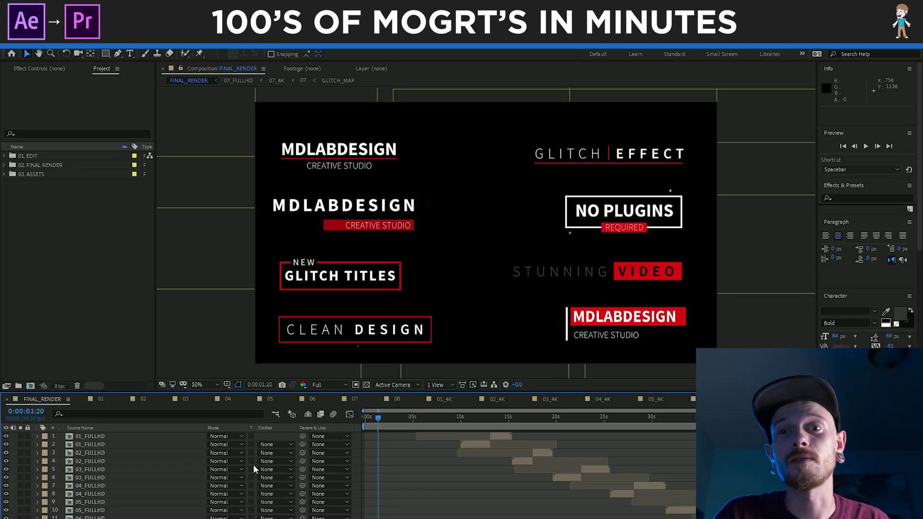
Scrub through compositions 01 and 02 to preview their glitch titles, ending on 01
click(99, 399)
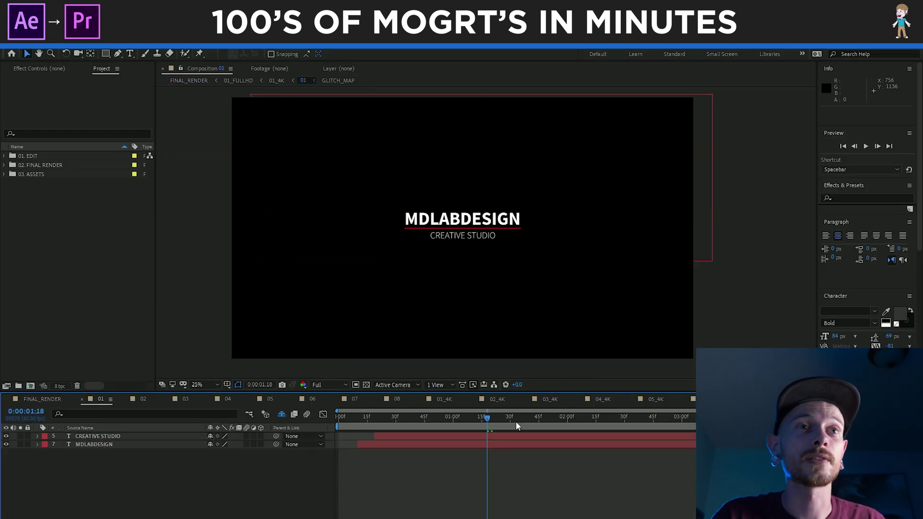
drag(481, 419, 382, 420)
drag(472, 424, 784, 425)
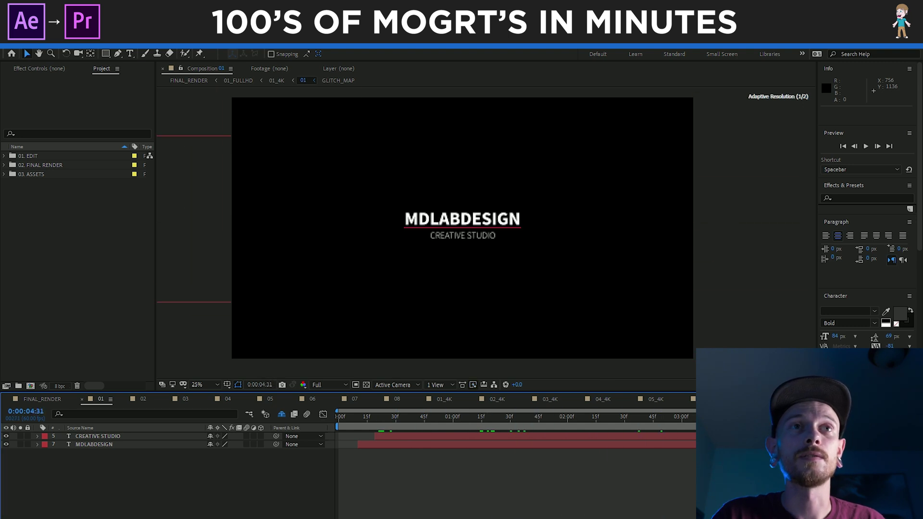
click(144, 401)
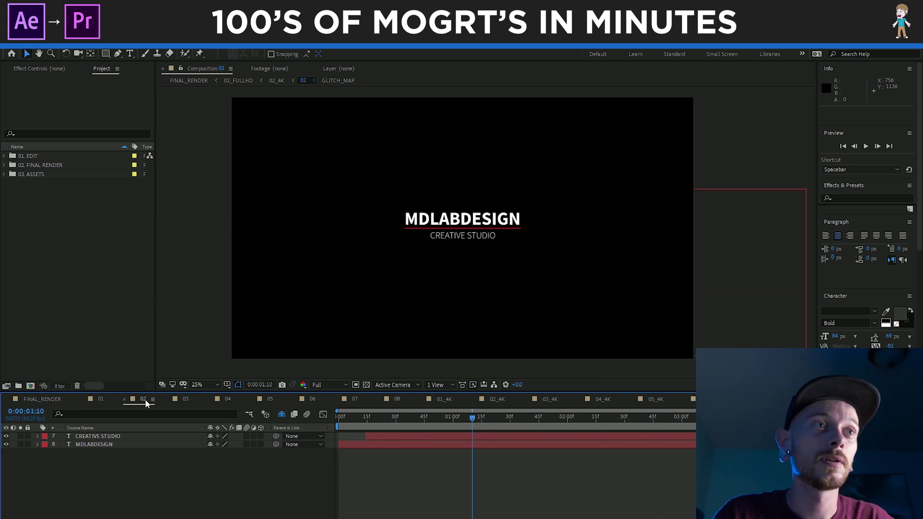
drag(373, 418, 595, 423)
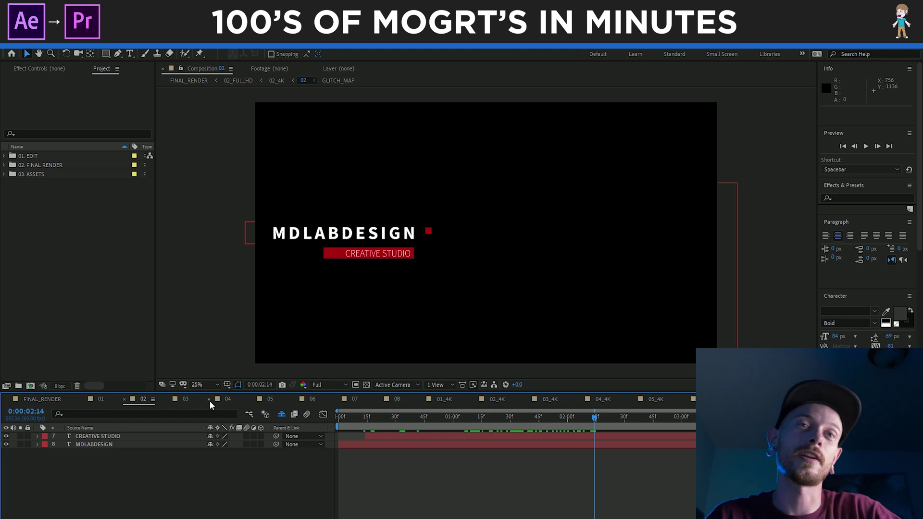
click(103, 401)
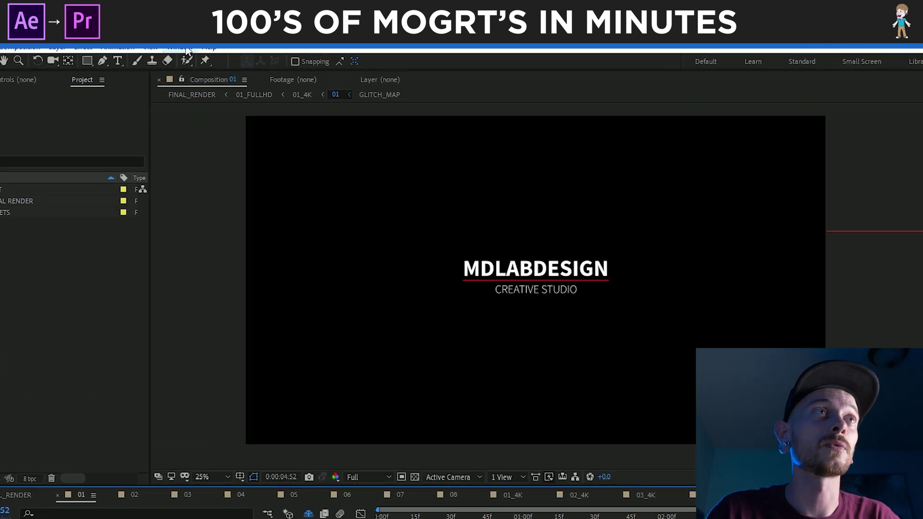
click(180, 43)
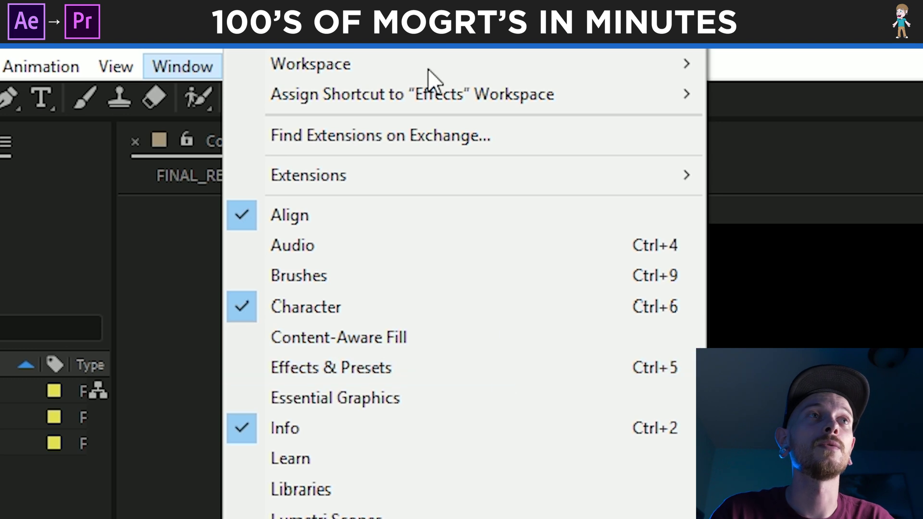
Show the Essential Graphics panel and choose composition 01 as its master
click(184, 66)
click(182, 67)
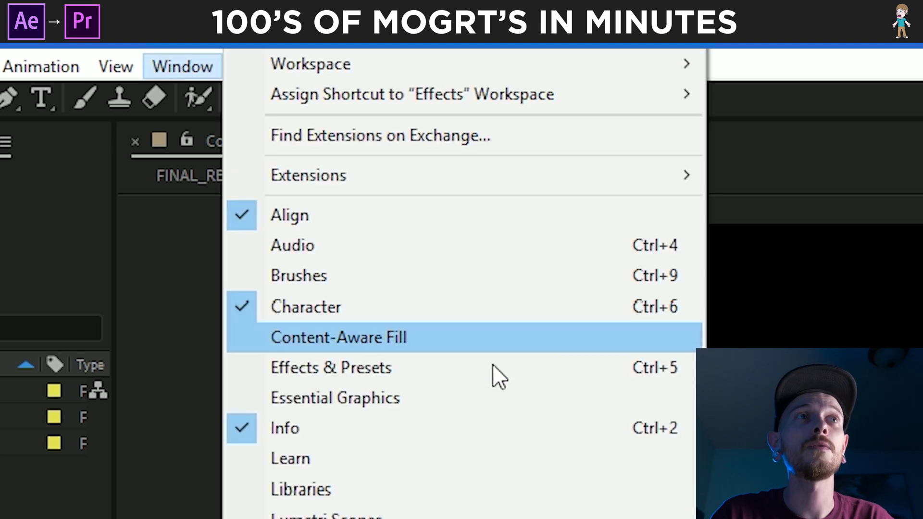
click(420, 398)
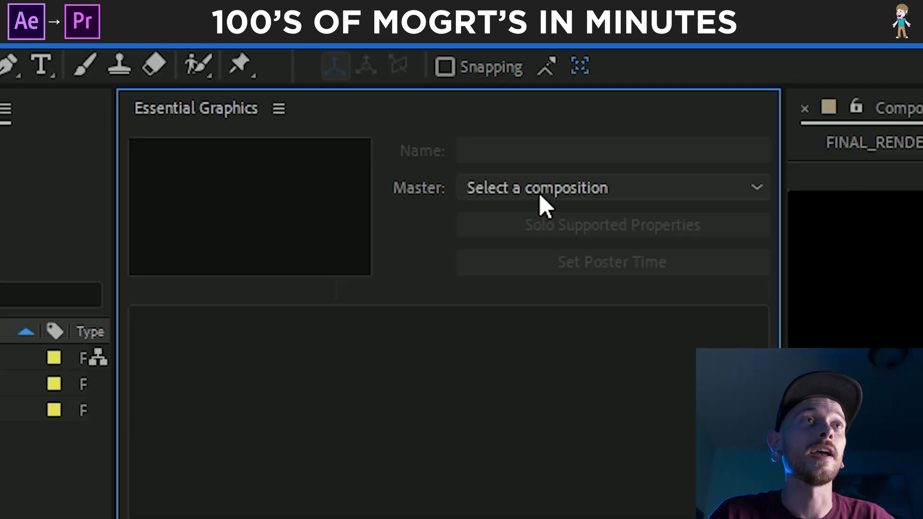
click(542, 204)
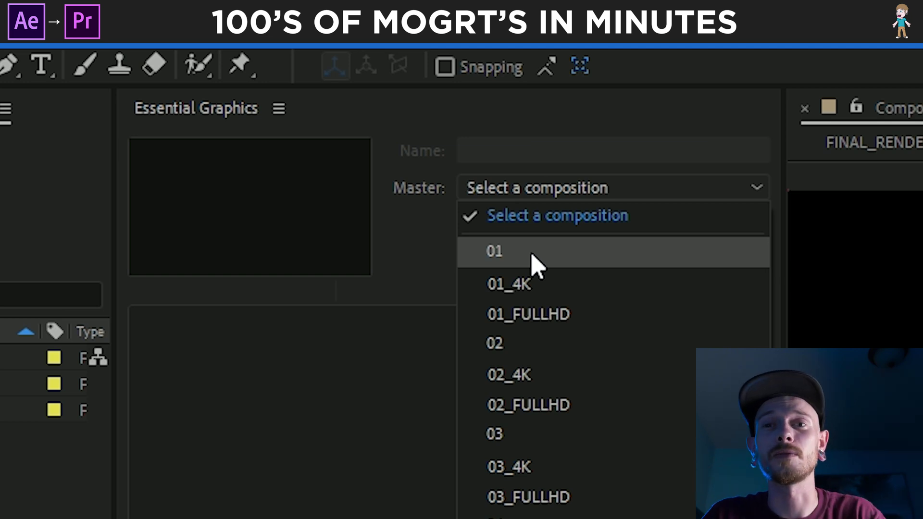
click(532, 256)
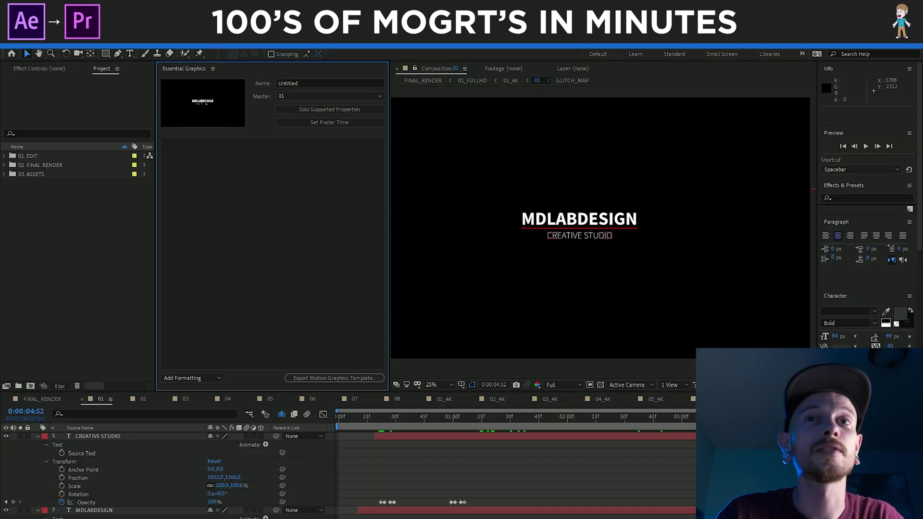
Enlarge the timeline and drag the CREATIVE STUDIO and MDLABDESIGN Source Text into Essential Graphics
scroll(168, 476, down, 3)
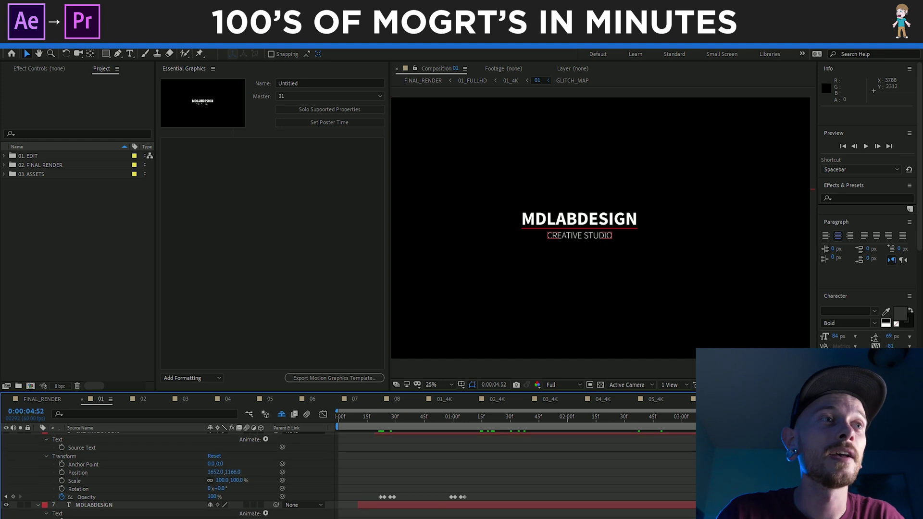
scroll(352, 456, down, 1)
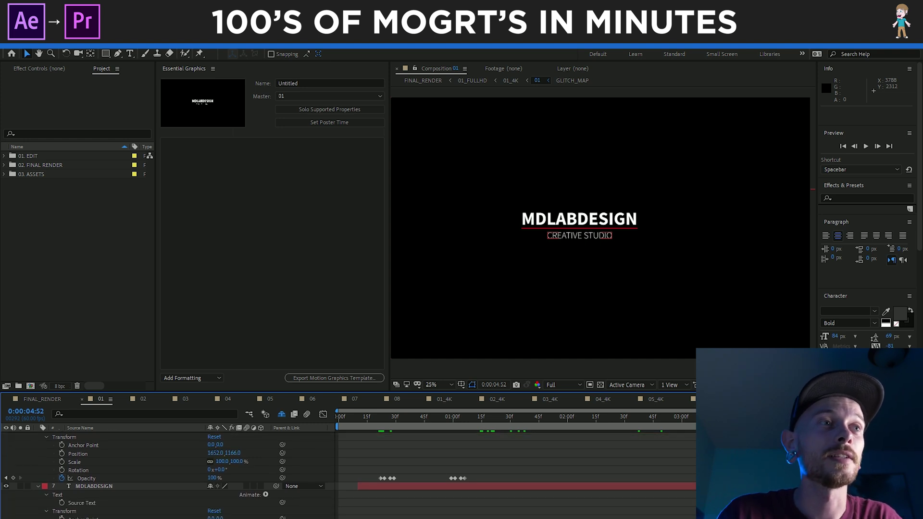
drag(278, 391, 286, 334)
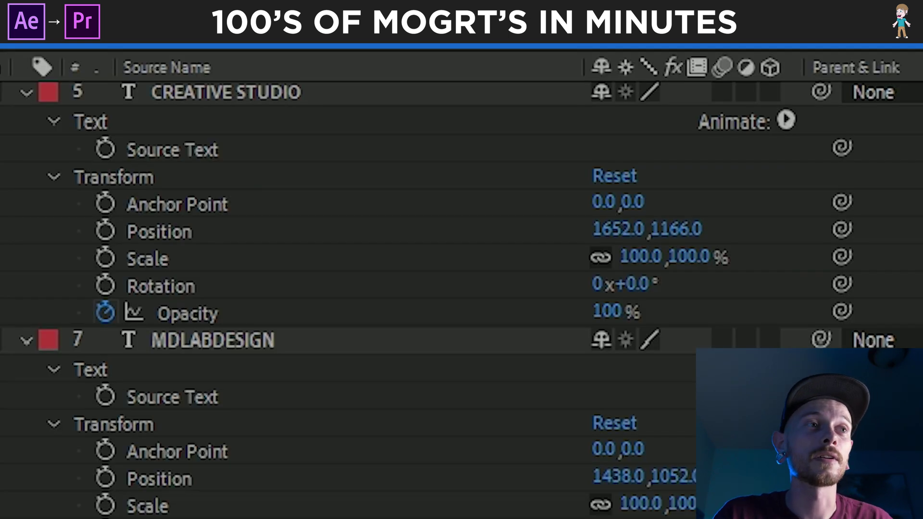
scroll(346, 288, up, 1)
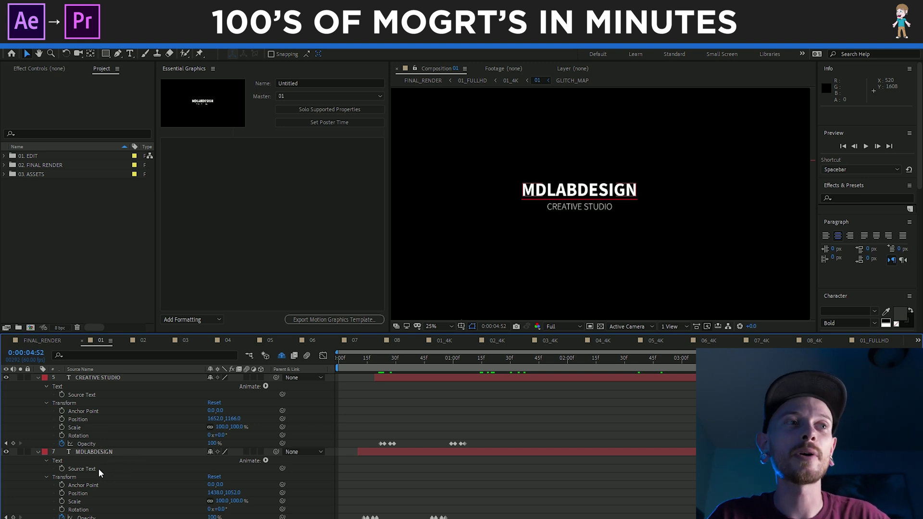
click(105, 394)
drag(105, 395, 261, 228)
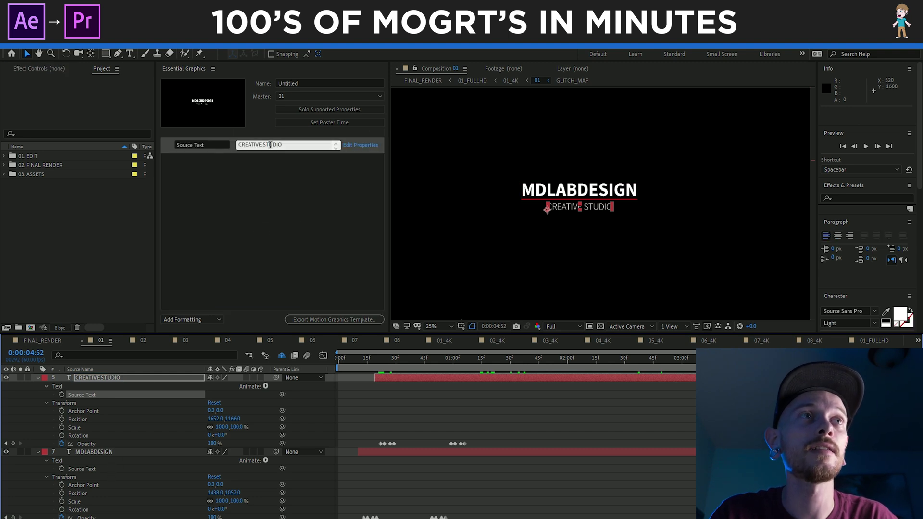
drag(95, 469, 242, 236)
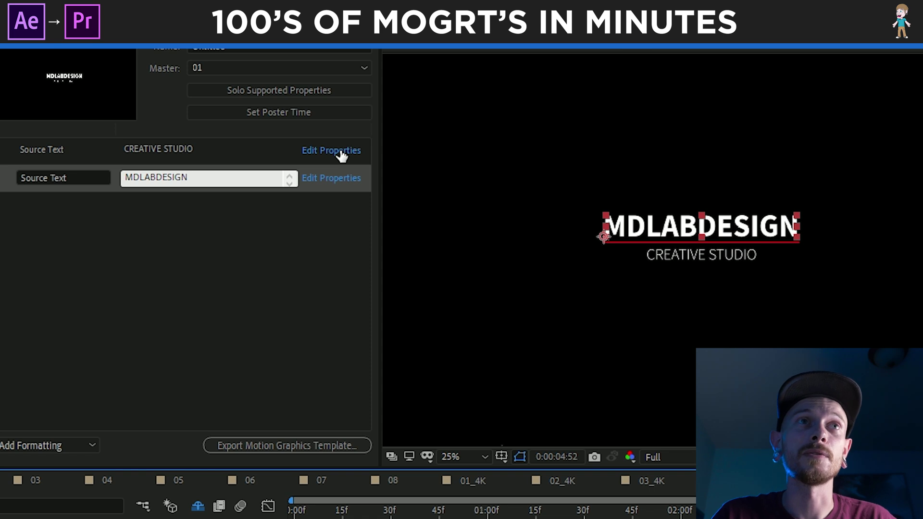
Enable Custom Font Selection, Font Size Adjustment and Faux Styles on both Source Text properties
click(340, 150)
click(351, 343)
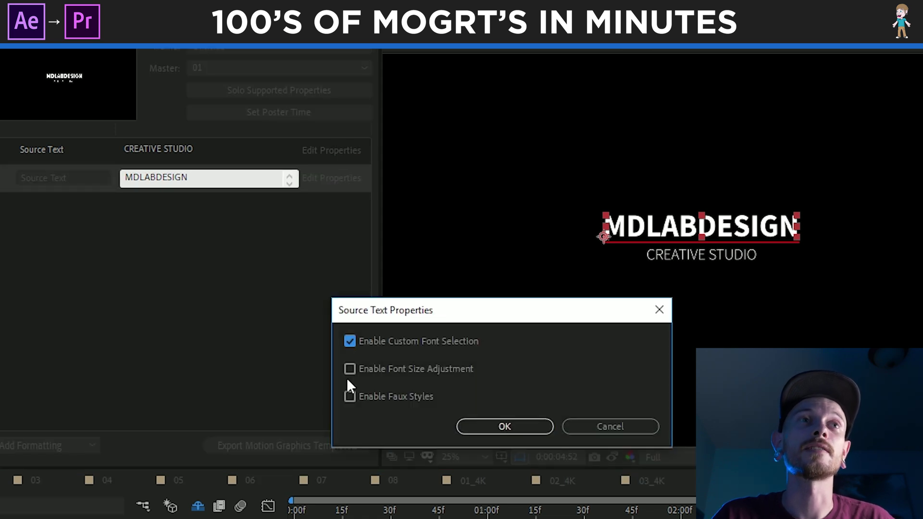
click(350, 396)
click(502, 427)
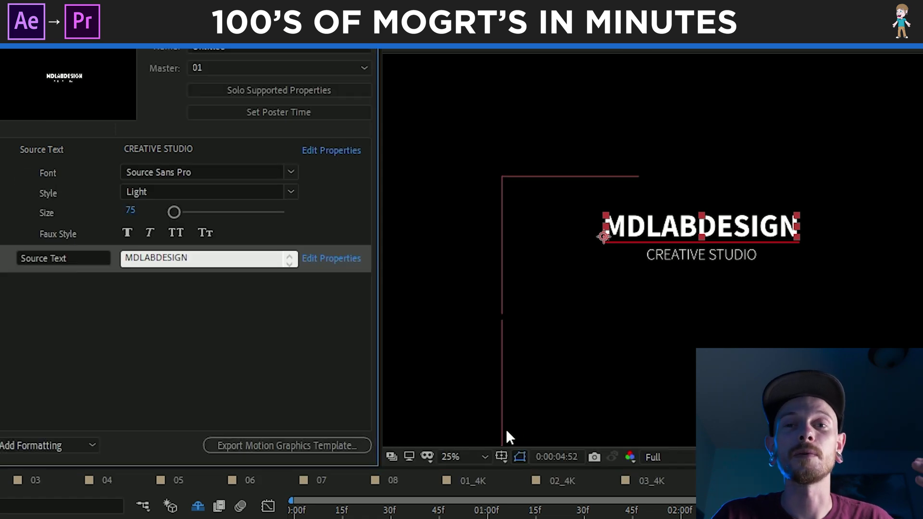
click(325, 260)
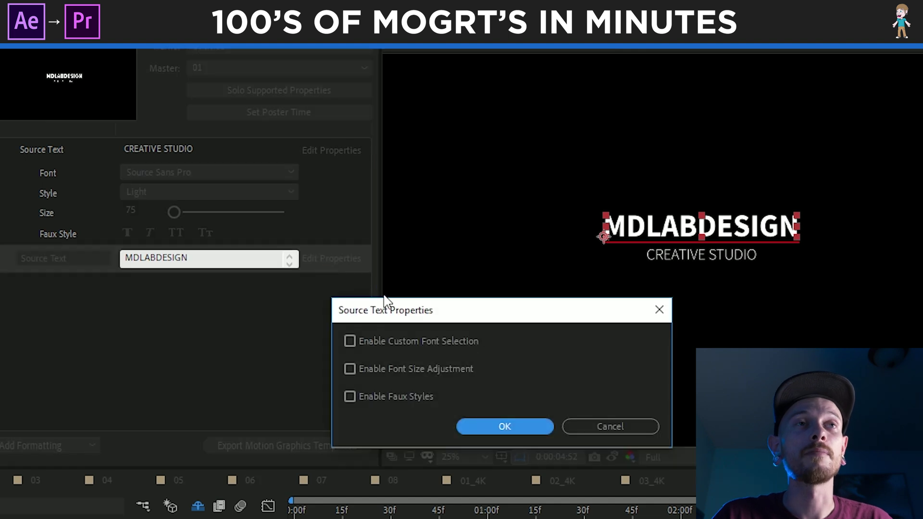
click(349, 342)
click(350, 369)
click(349, 397)
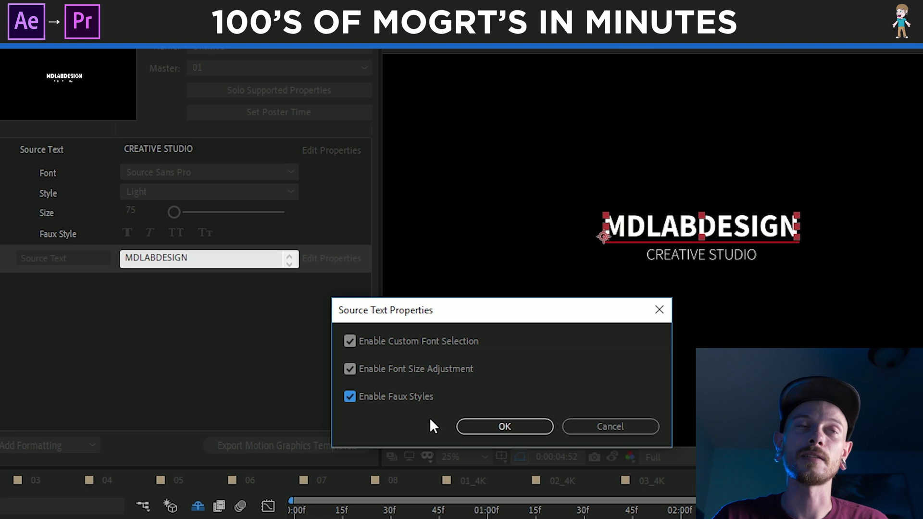
click(495, 426)
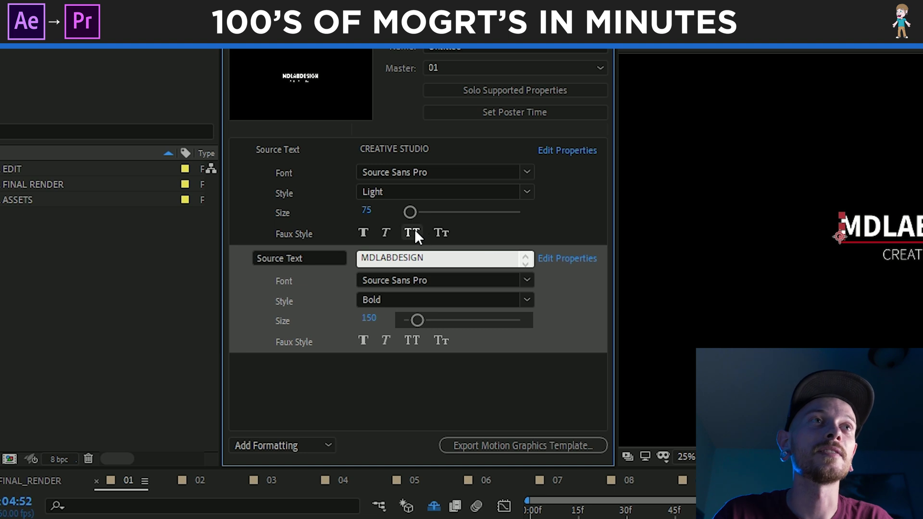
Test Italic and Faux Bold on CREATIVE STUDIO, then turn both back off
click(386, 232)
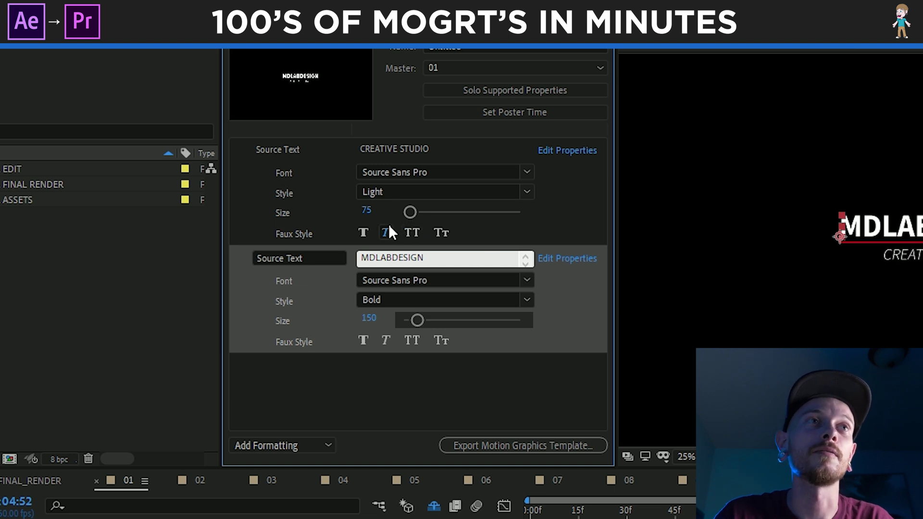
click(386, 233)
click(364, 233)
click(364, 233)
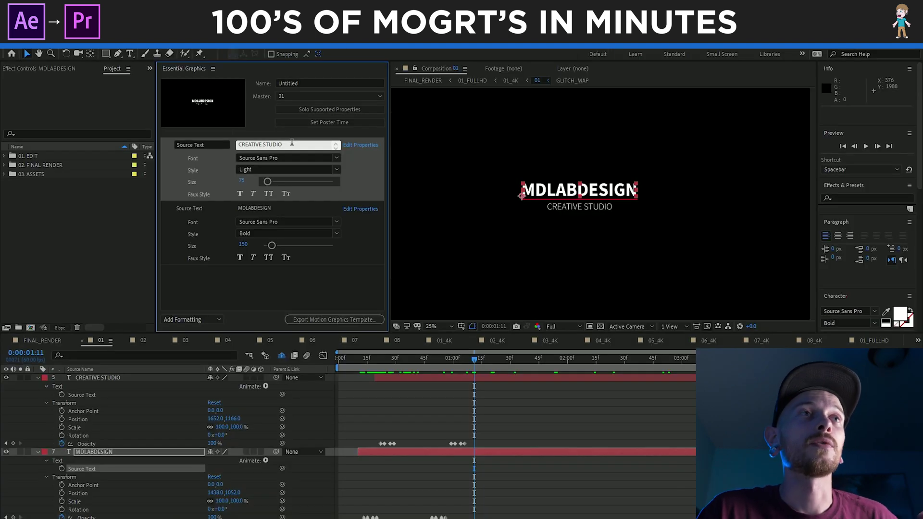
Replace the main title with a person's name and the subtitle with 'awesome dude', both All Caps
drag(278, 208, 229, 208)
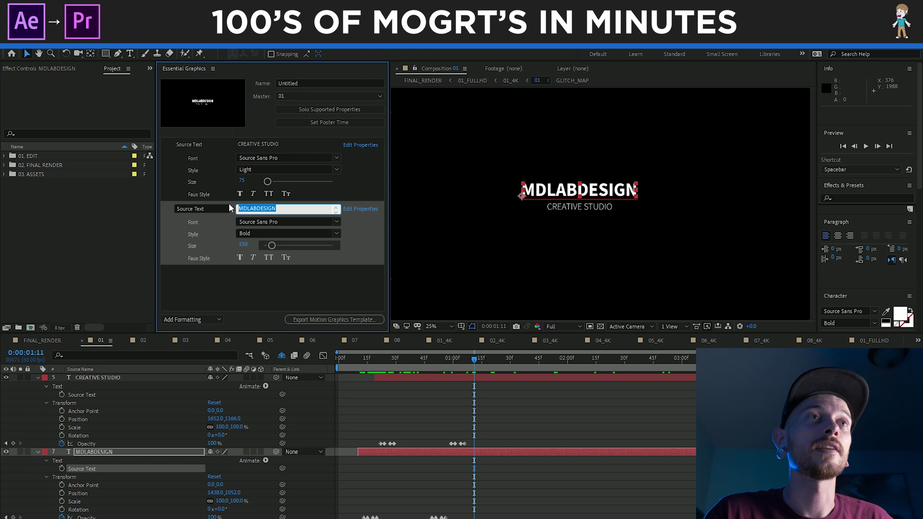
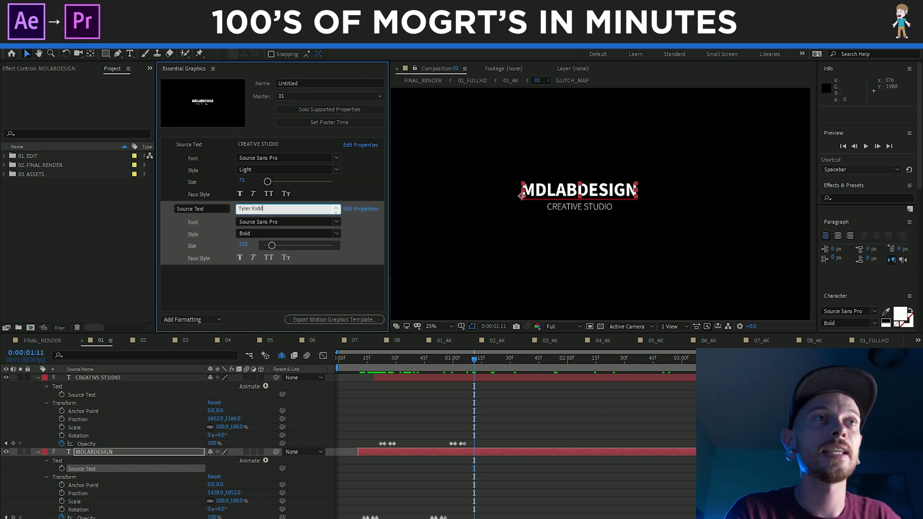
drag(283, 144, 227, 145)
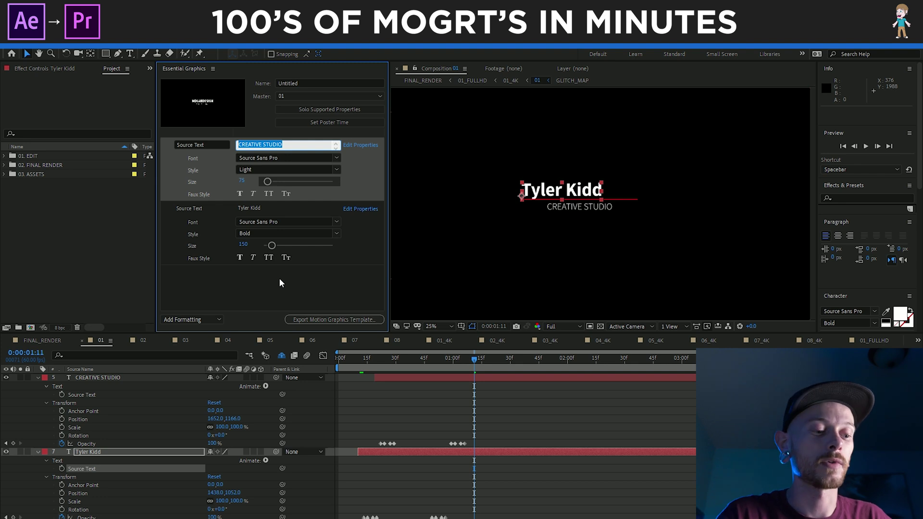
text(awesom)
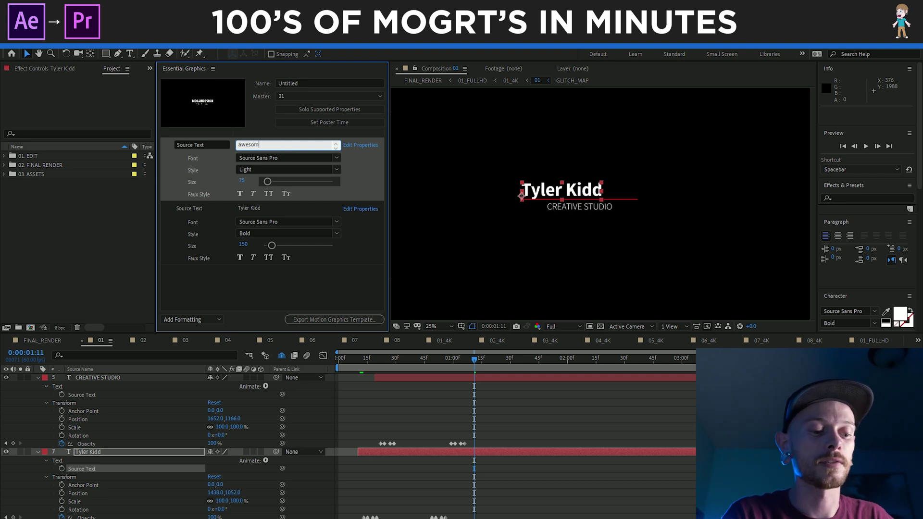
text(e dude)
click(270, 295)
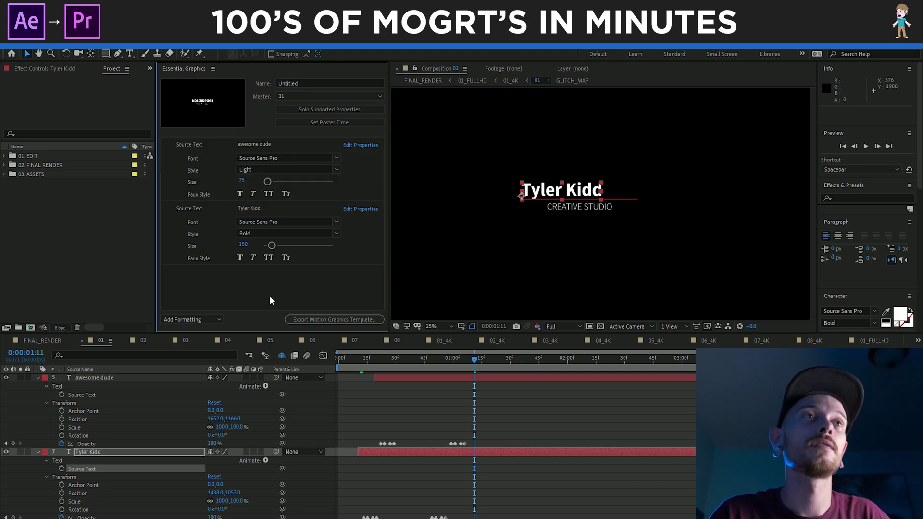
click(268, 192)
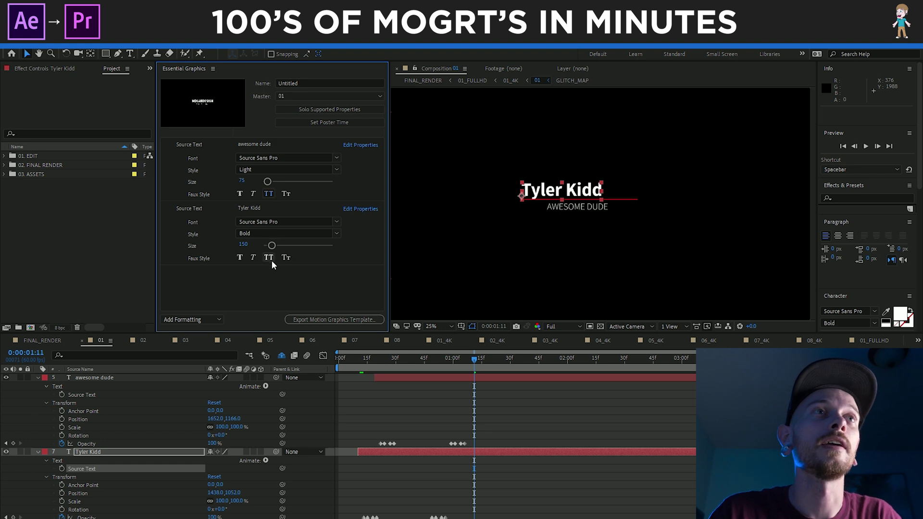
click(269, 258)
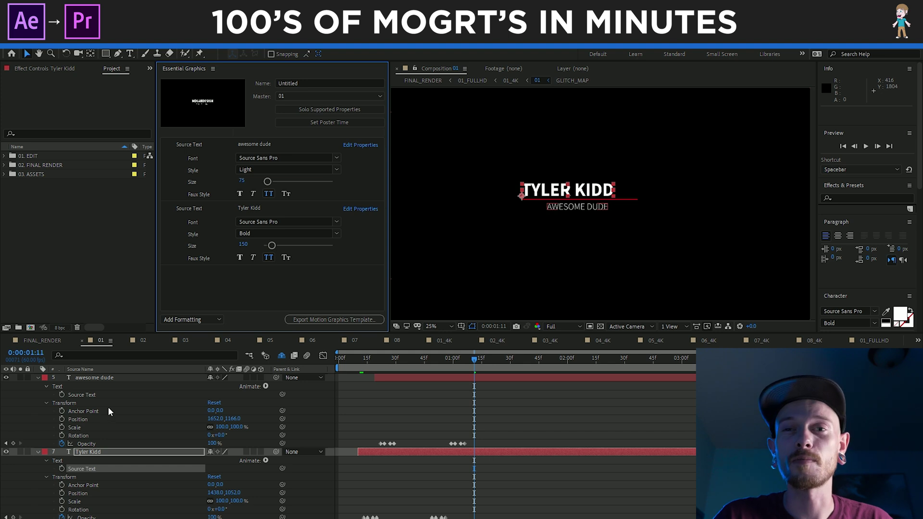
Add both layers' Position to the template and shift the main title to X 1507.0
drag(114, 416, 276, 200)
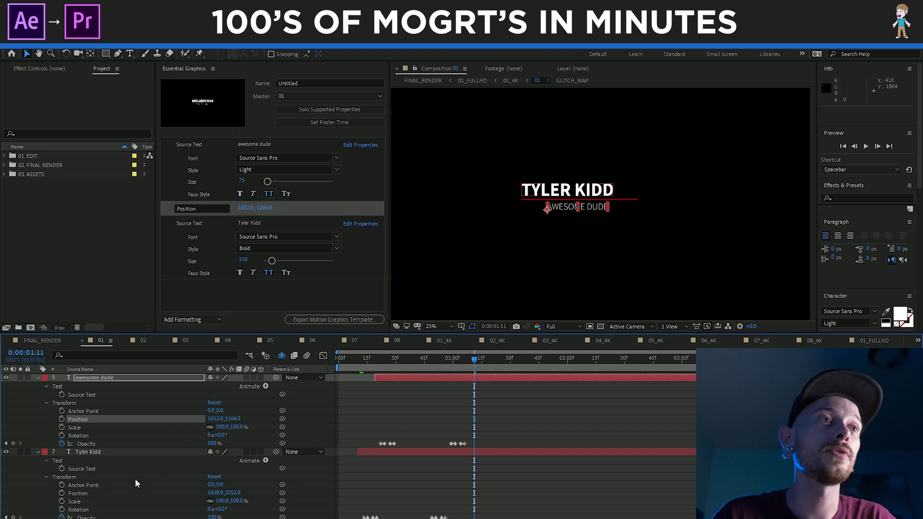
drag(110, 494, 258, 287)
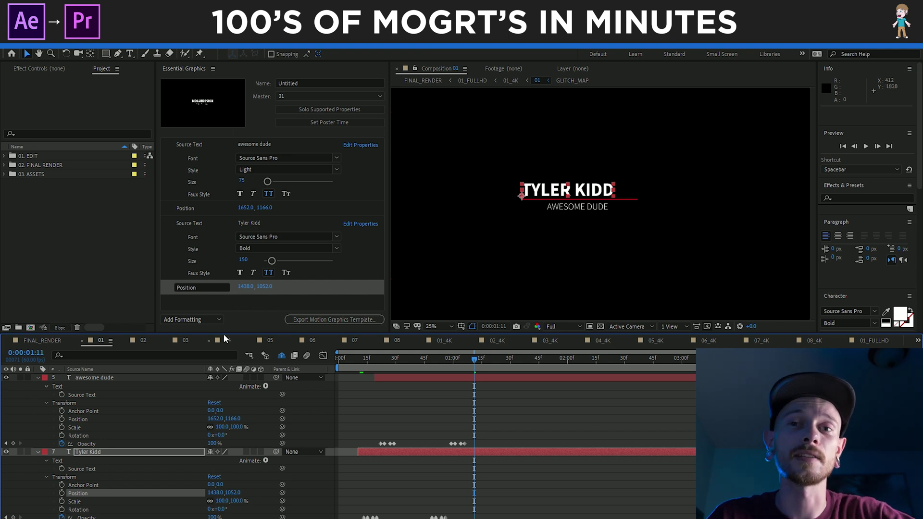
drag(246, 289, 282, 296)
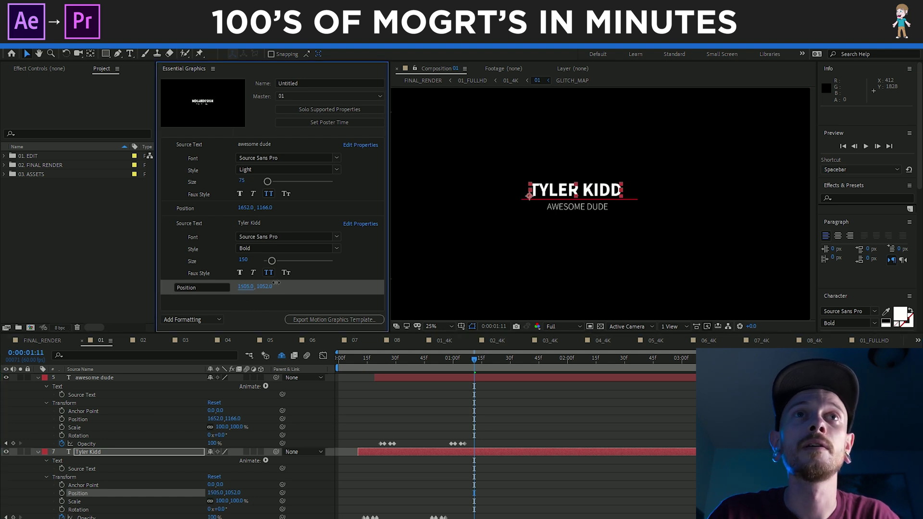
click(872, 198)
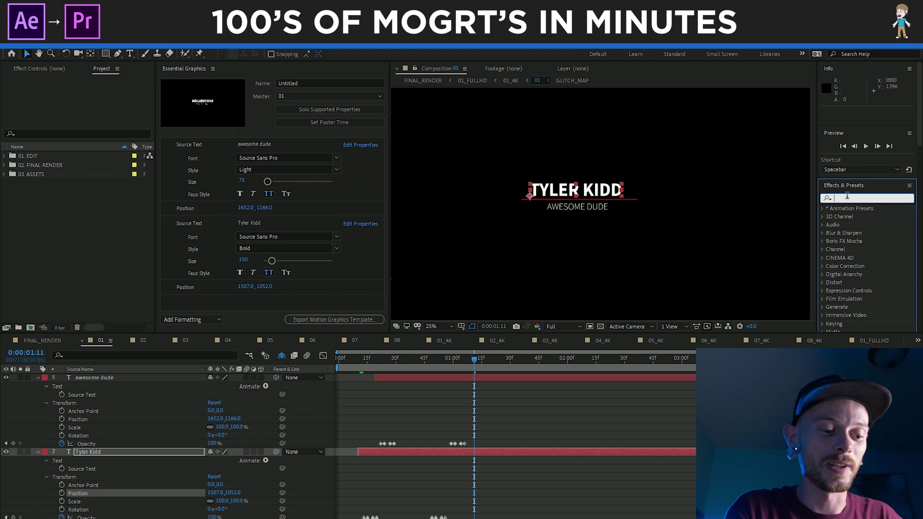
Add an adjustment layer at the top of composition 01 and apply Change to Color to it
text(change)
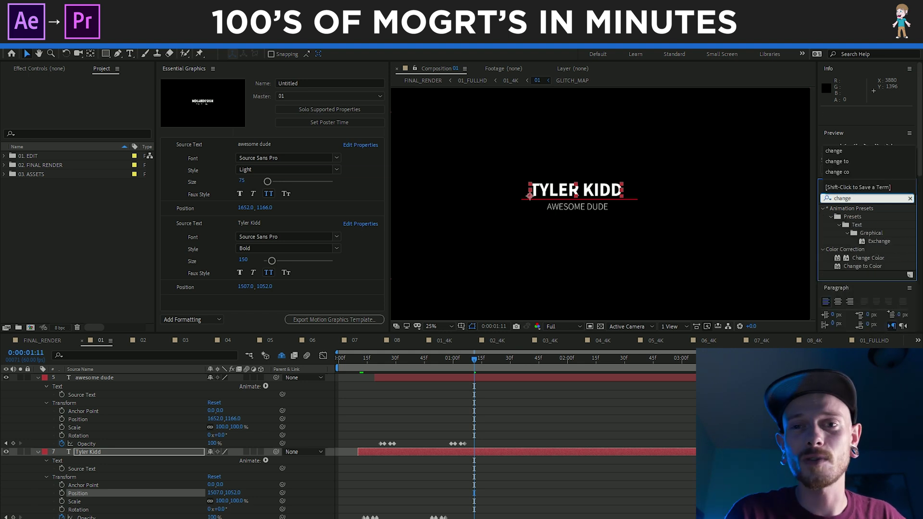
text( to color)
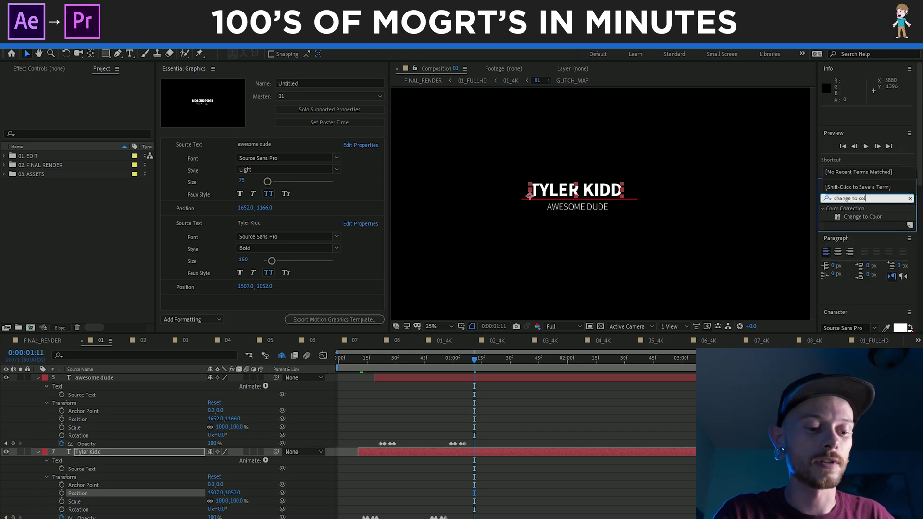
click(871, 217)
right_click(135, 417)
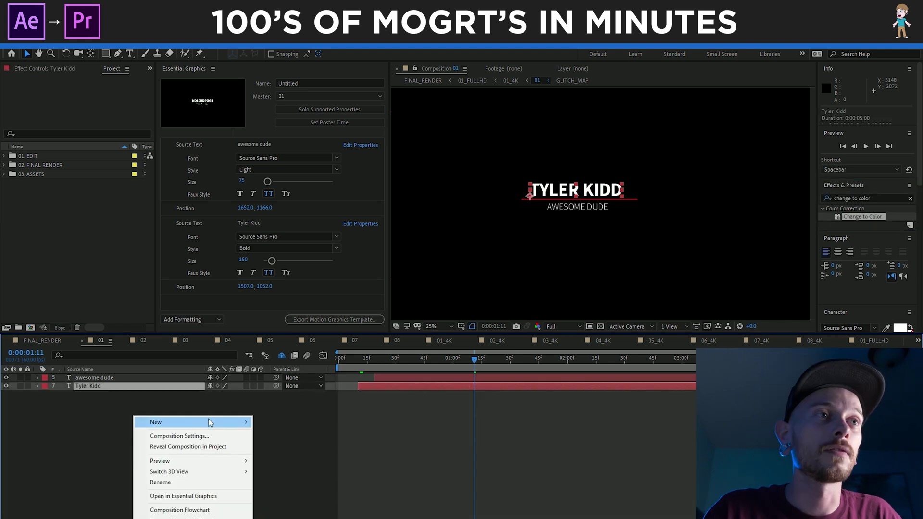
mouse_move(201, 422)
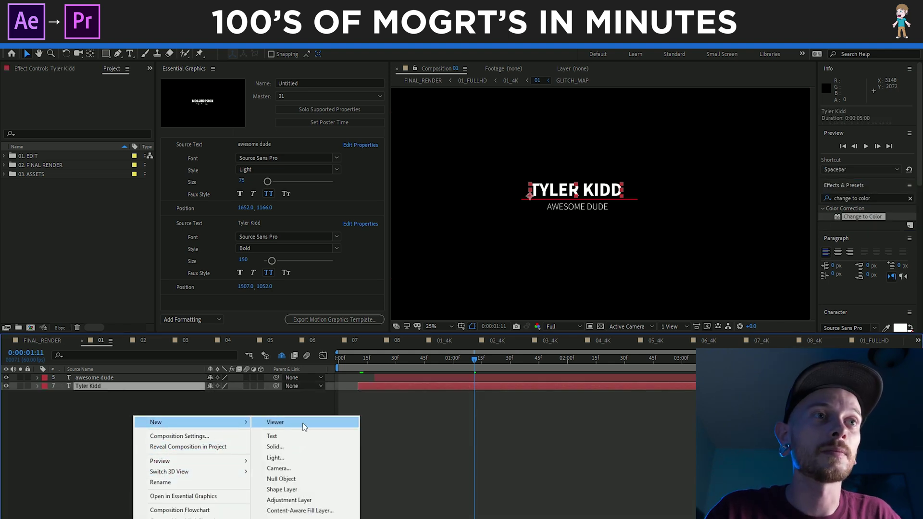
click(305, 500)
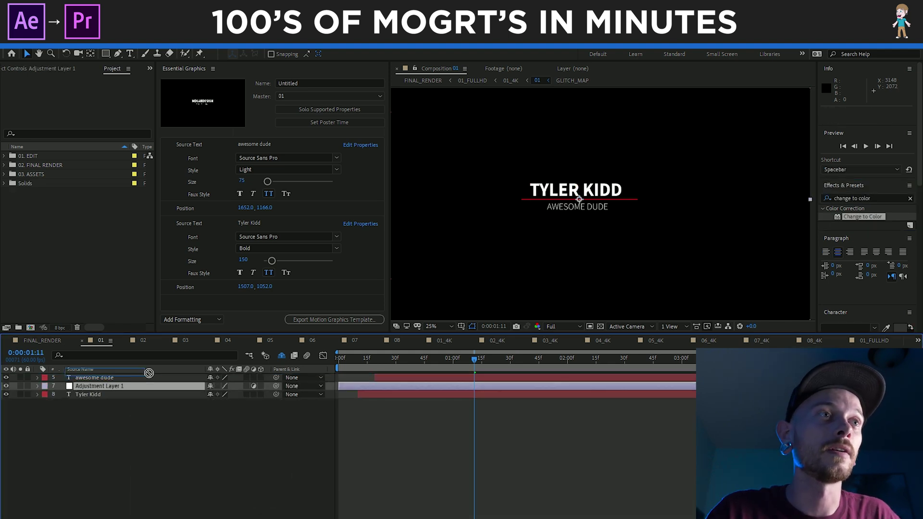
drag(175, 388, 177, 374)
drag(857, 228, 352, 380)
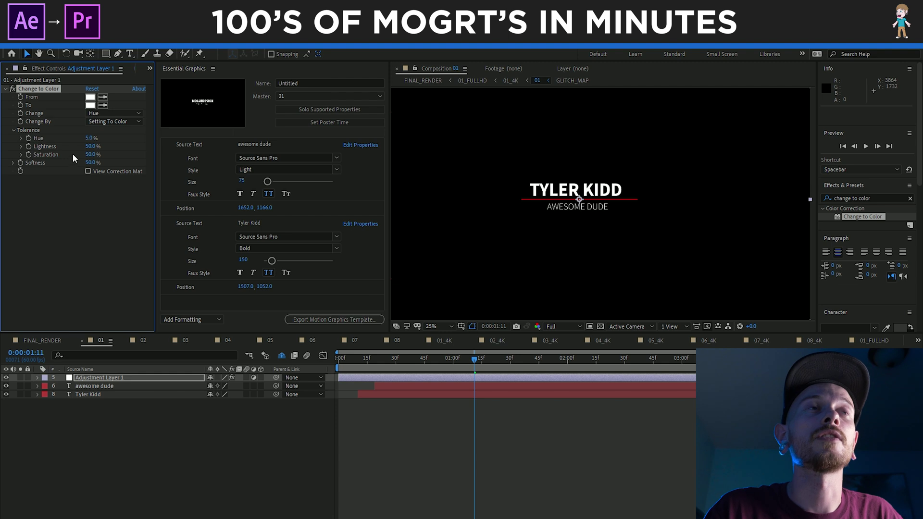
Sample the red underline as the From colour and try out the change modes
click(102, 96)
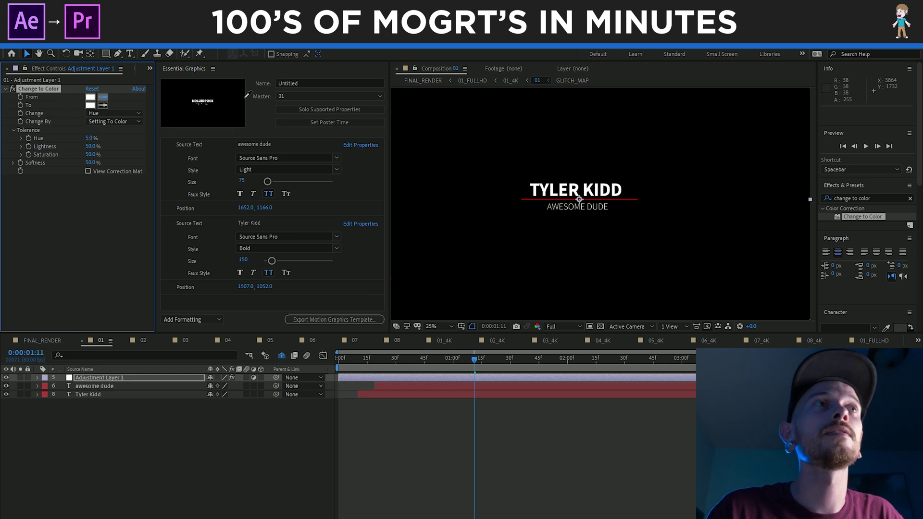
click(529, 199)
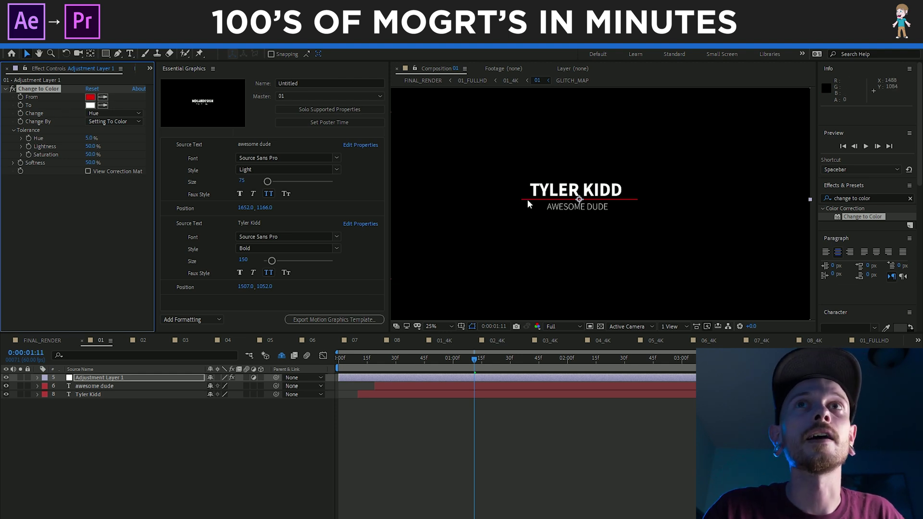
click(92, 113)
click(123, 135)
click(117, 115)
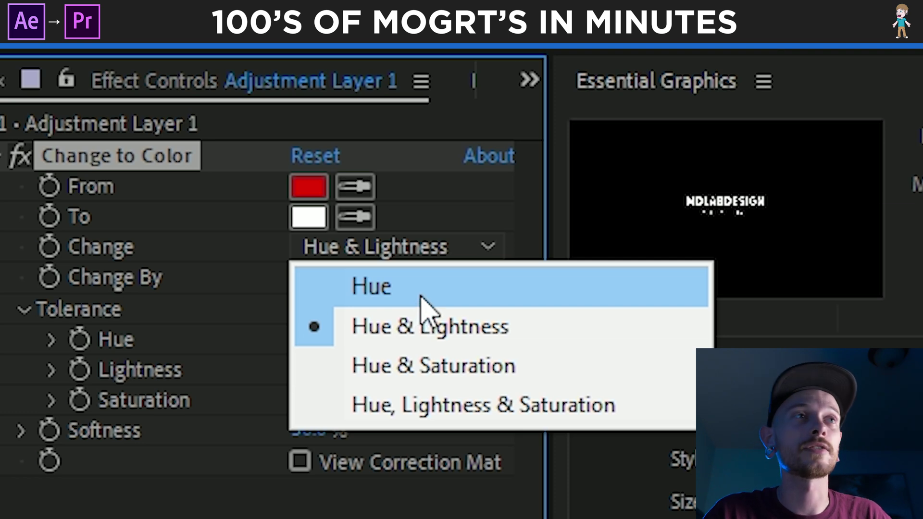
click(486, 406)
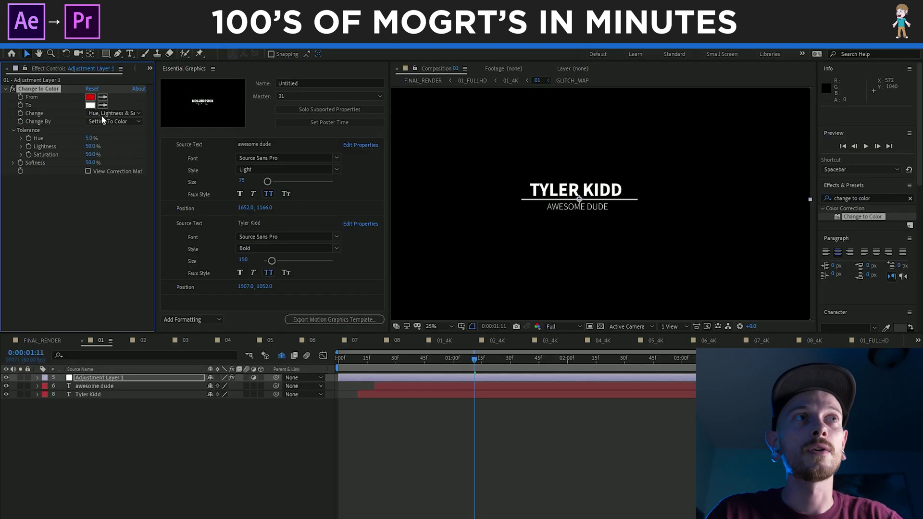
click(380, 250)
click(388, 284)
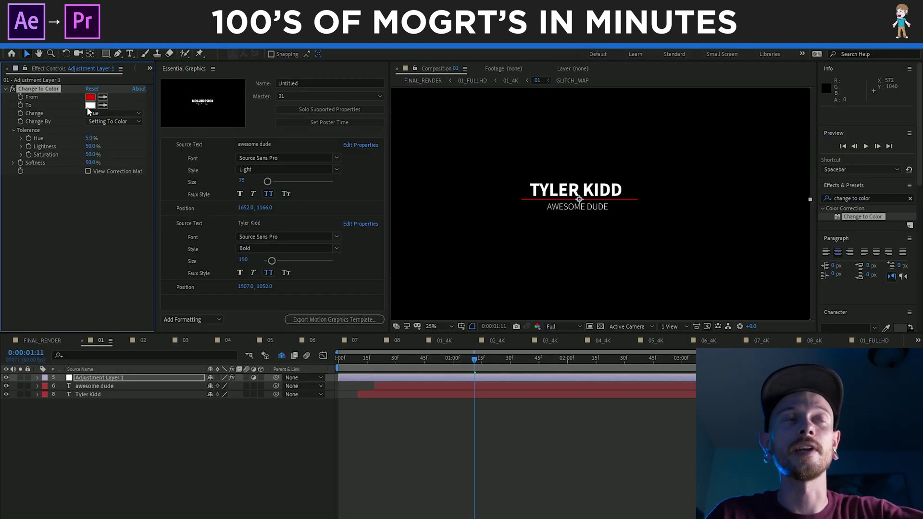
click(105, 113)
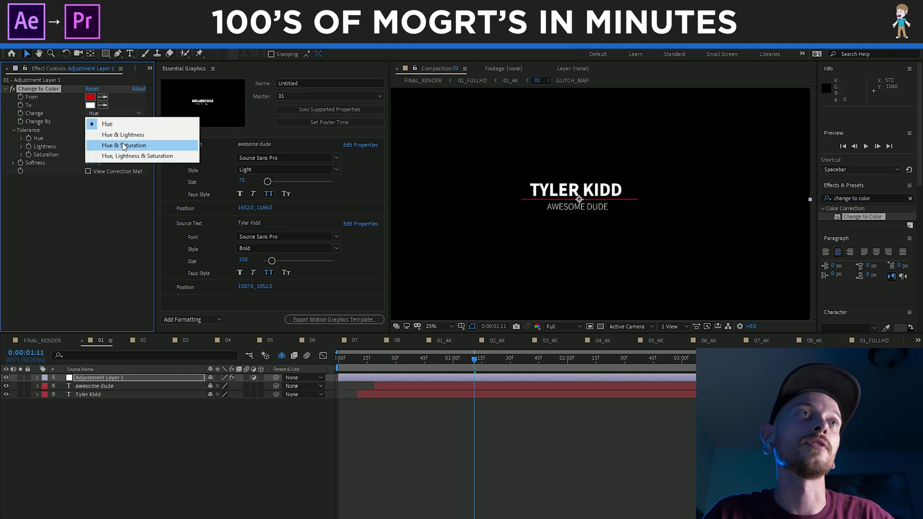
click(131, 157)
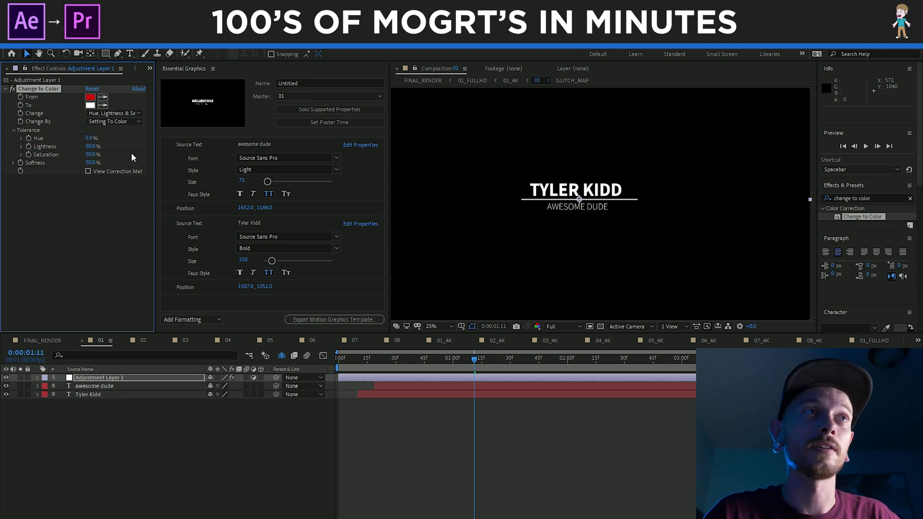
Set the target colour to teal and the change mode to Hue & Saturation
click(91, 105)
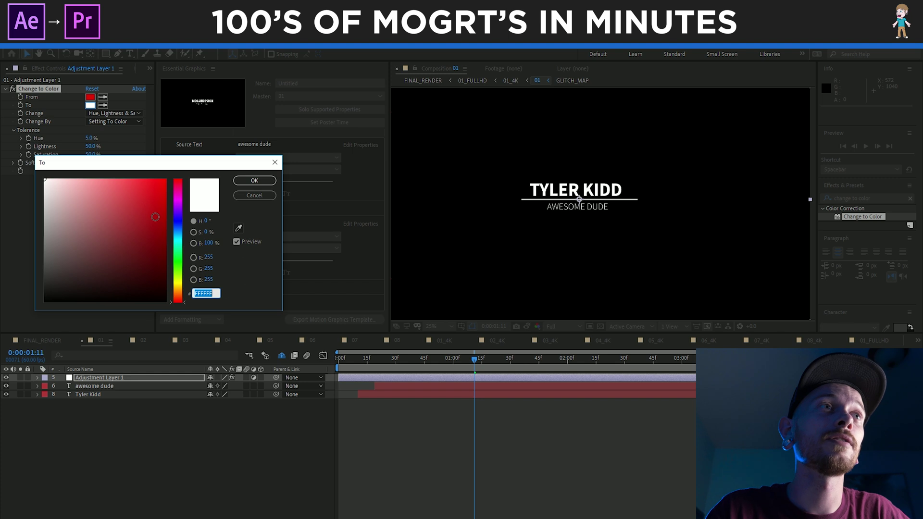
click(179, 241)
click(166, 248)
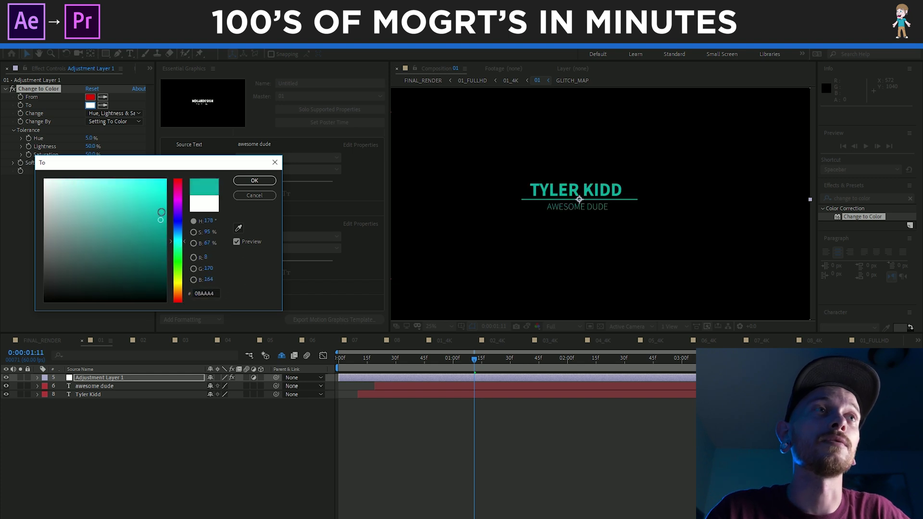
mouse_move(165, 248)
mouse_down()
mouse_move(144, 249)
mouse_move(147, 221)
mouse_move(143, 228)
mouse_up()
click(255, 181)
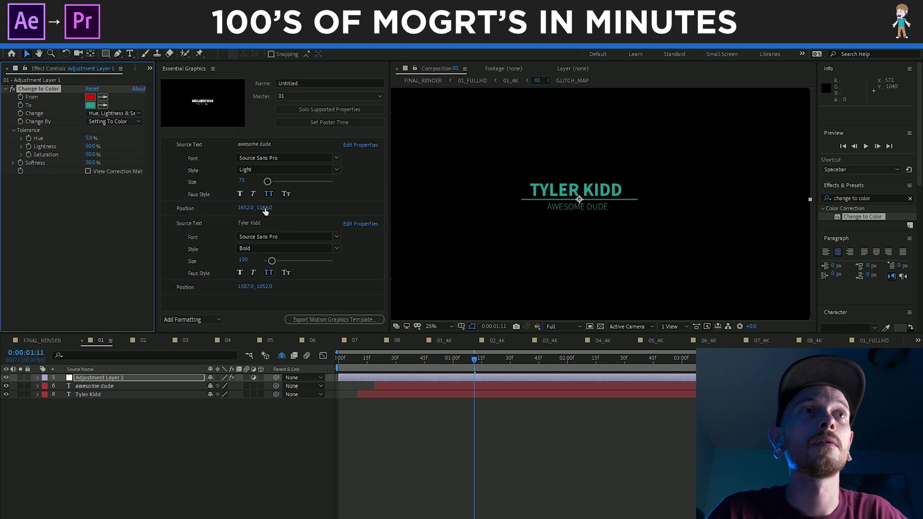
click(114, 113)
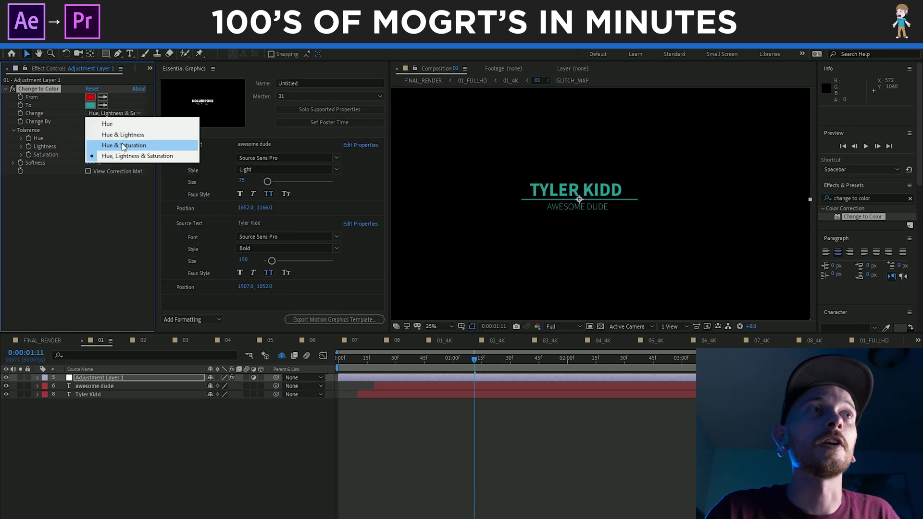
click(123, 146)
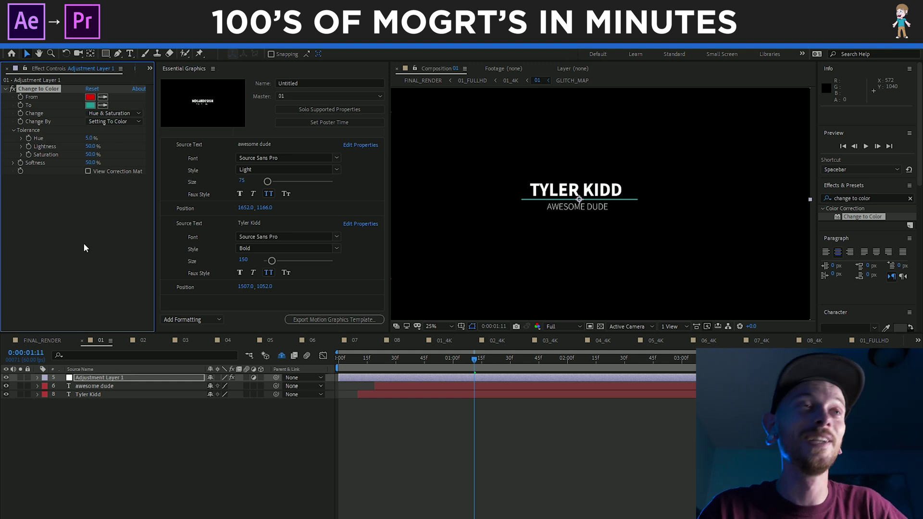
click(98, 227)
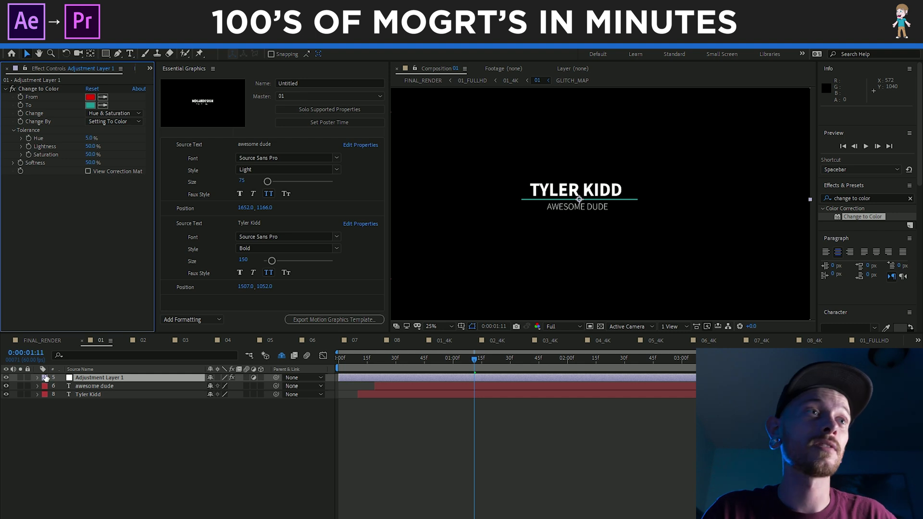
Solo supported properties, add the To colour to Essential Graphics, and name it Color
click(302, 110)
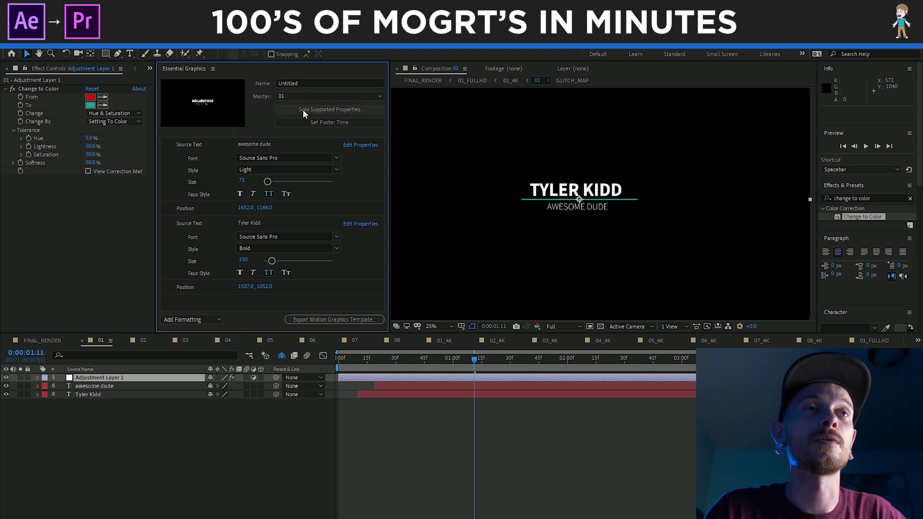
click(329, 110)
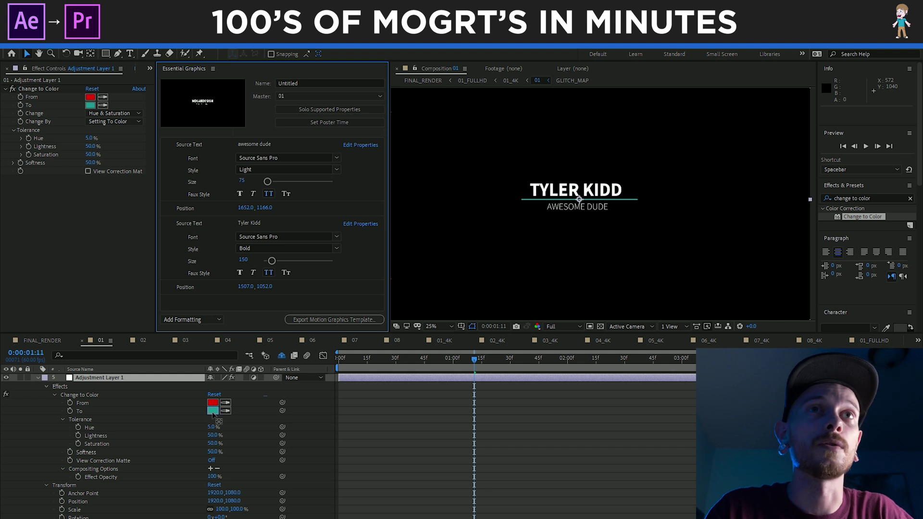
drag(258, 306, 264, 300)
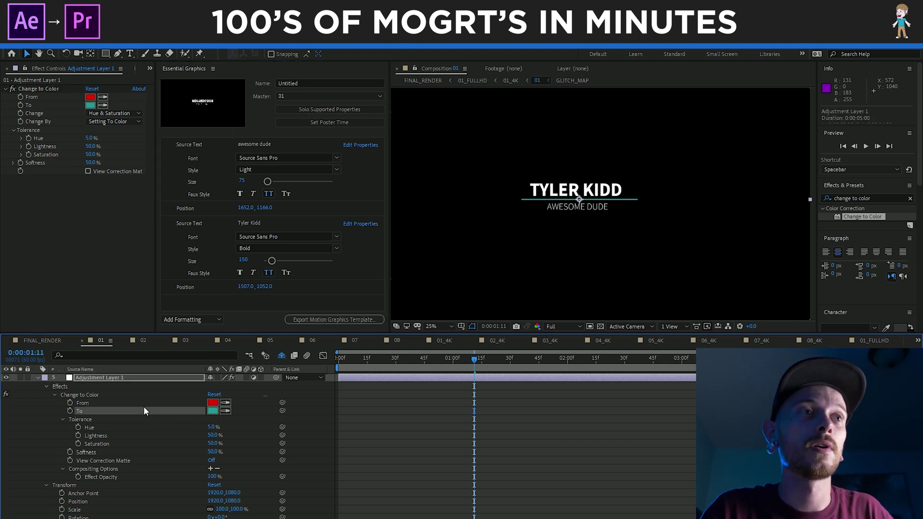
drag(204, 316, 255, 299)
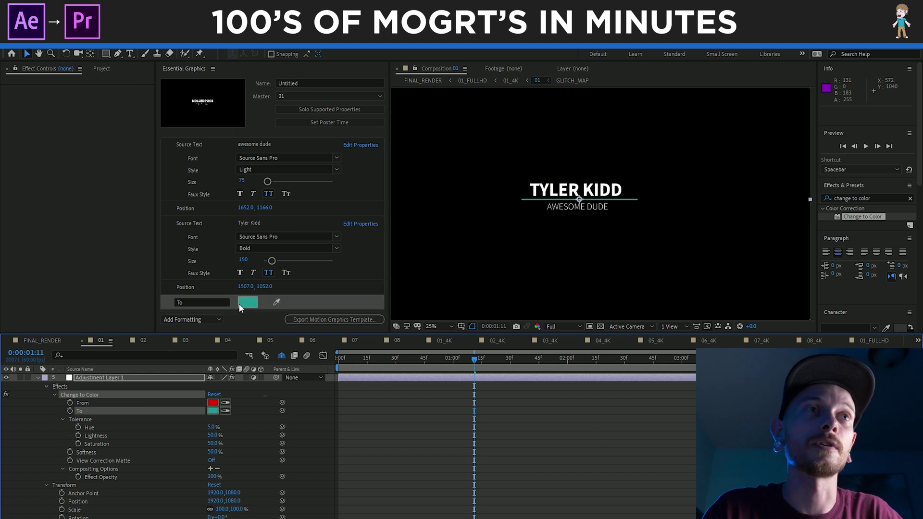
click(173, 302)
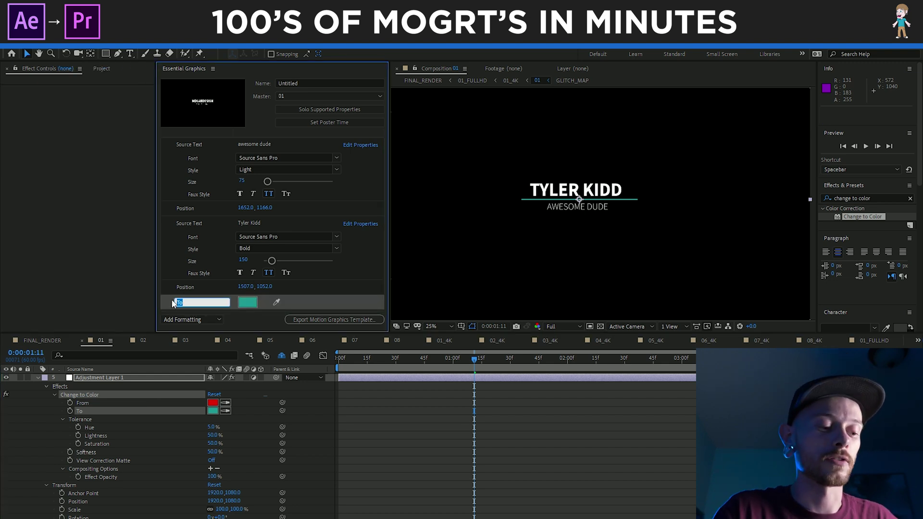
text(Color)
click(345, 287)
Set the Color property's swatch to red, FF0000
click(248, 302)
drag(177, 194, 175, 174)
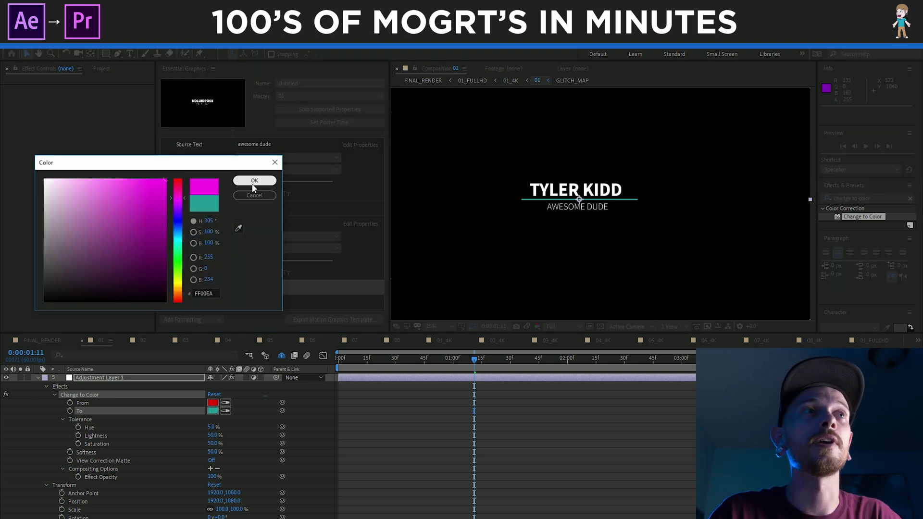
click(254, 181)
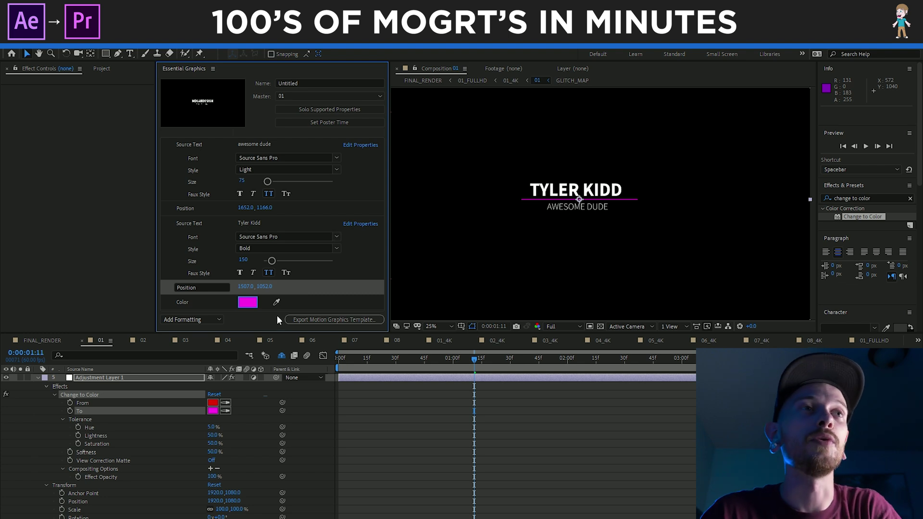
click(249, 302)
text(FF0000)
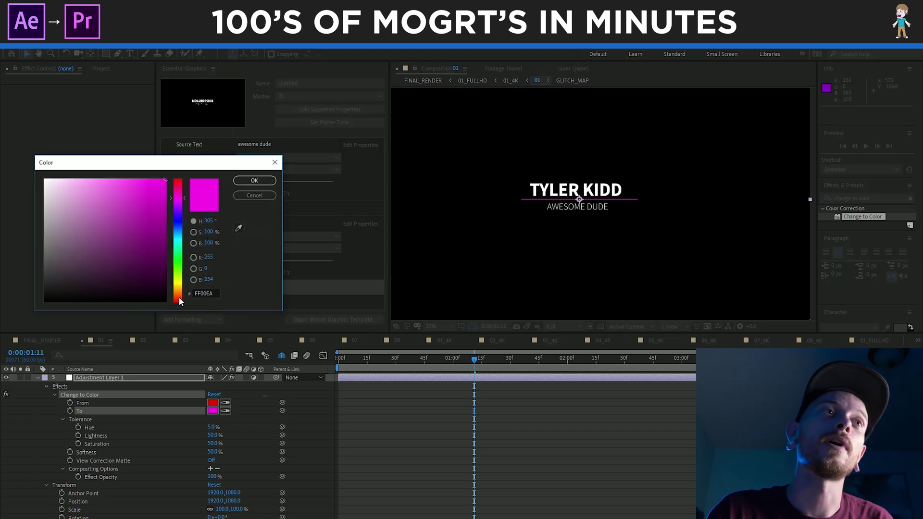
click(251, 183)
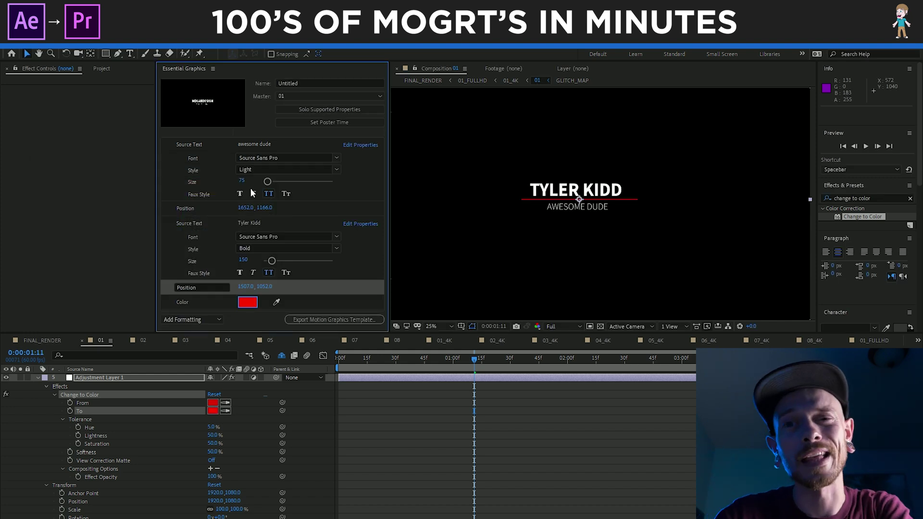
click(248, 302)
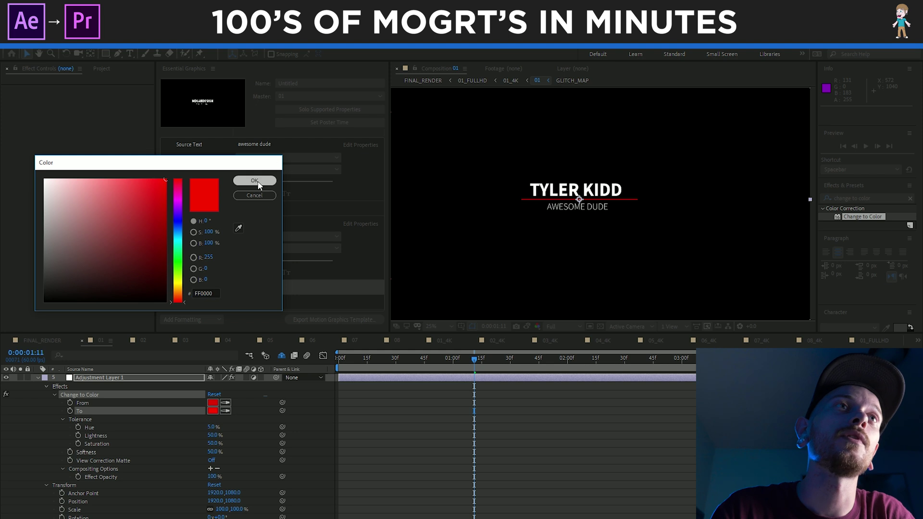
click(255, 182)
click(343, 301)
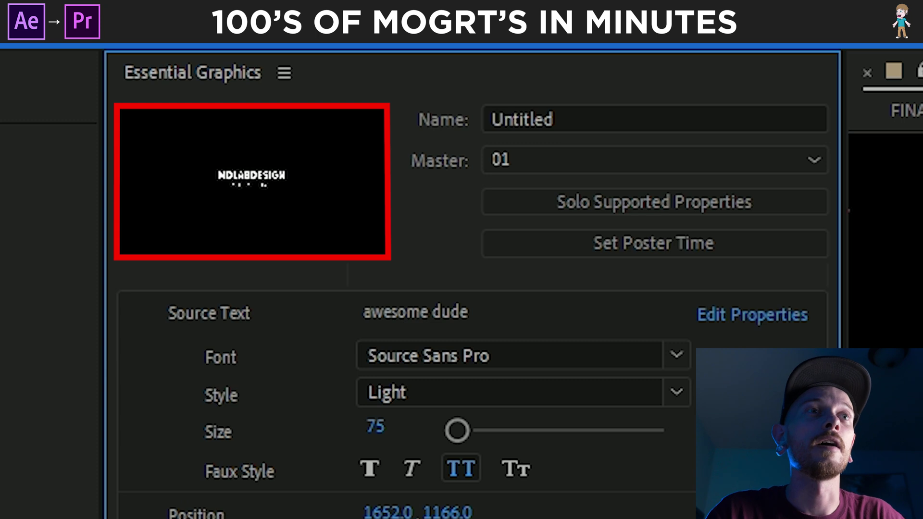
Set the template poster to a mid-glitch frame at 0:00:00:40
click(660, 257)
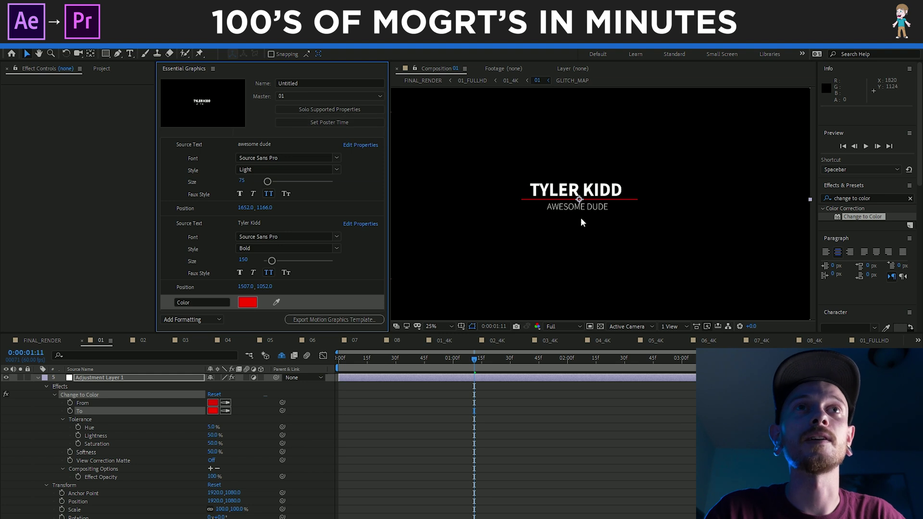
drag(475, 360, 414, 361)
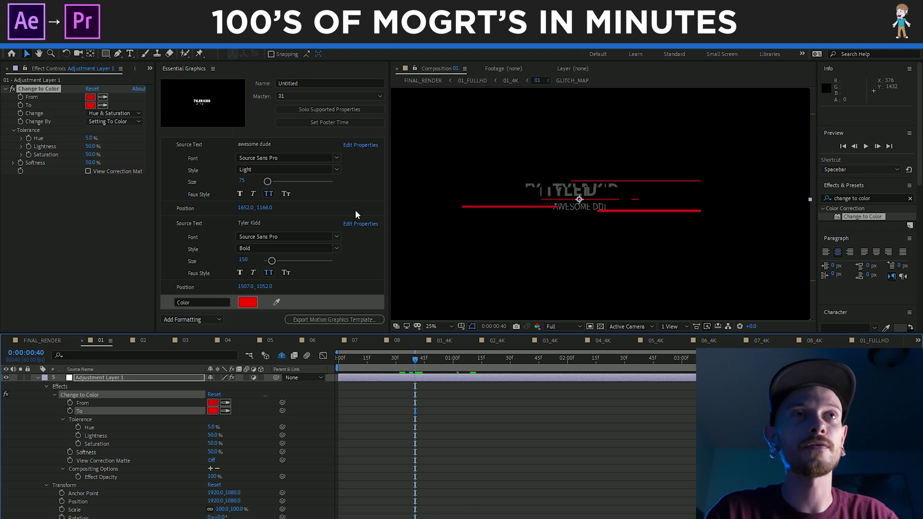
click(336, 123)
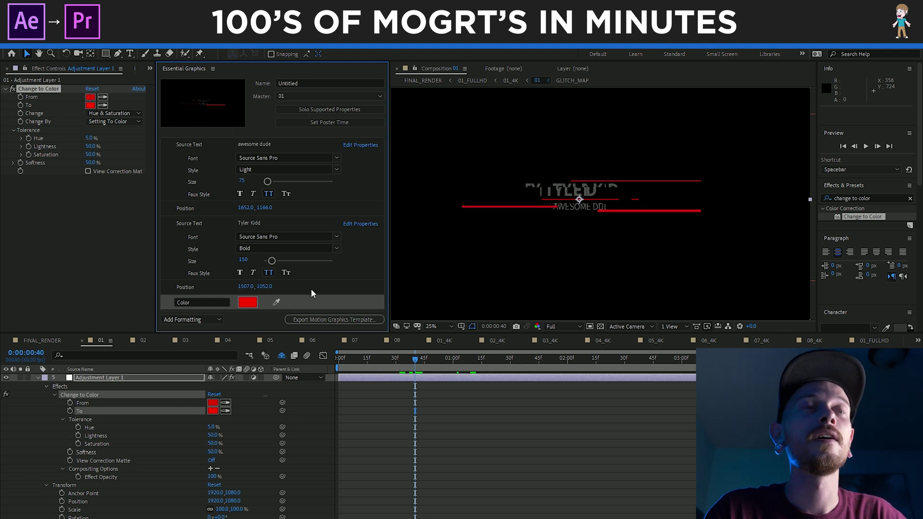
key(space)
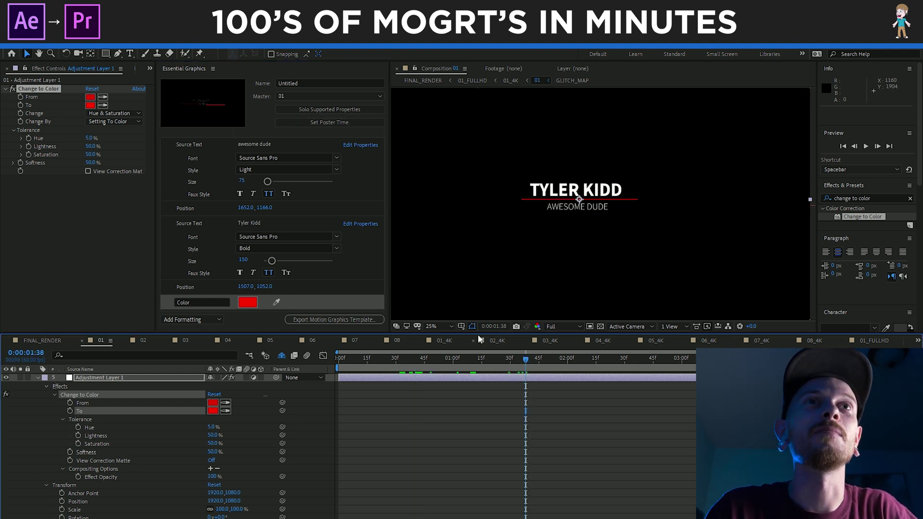
click(322, 123)
click(306, 83)
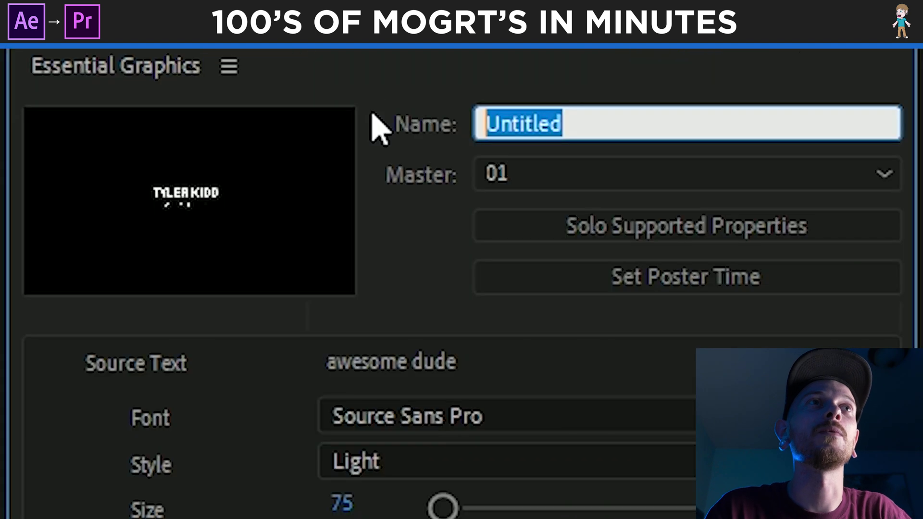
text(Modern )
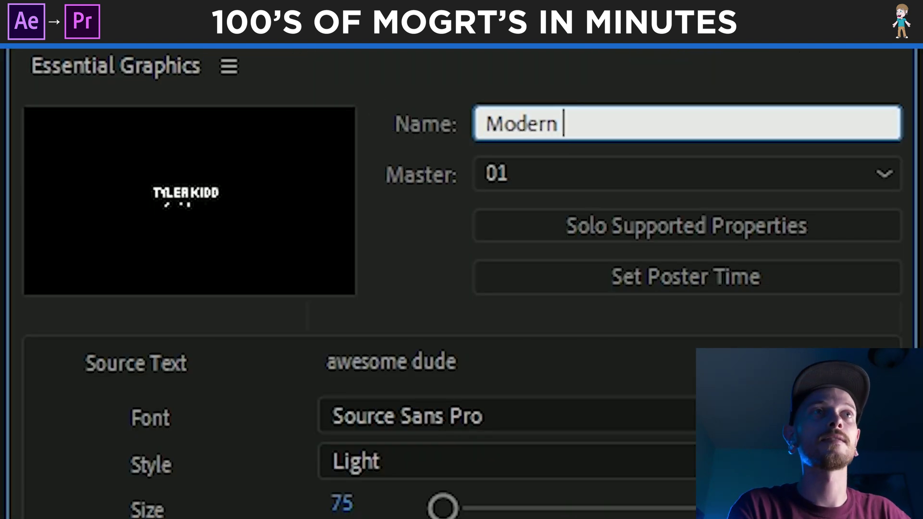
text(Glitch )
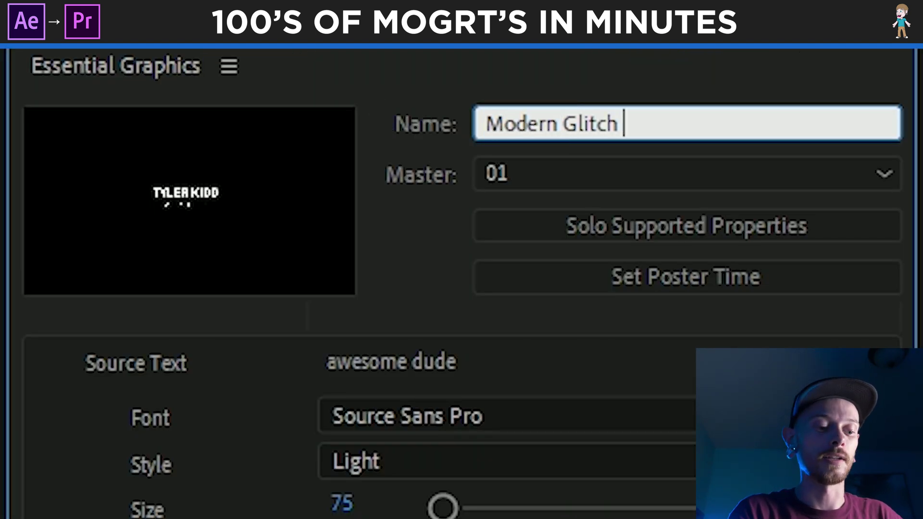
text(title)
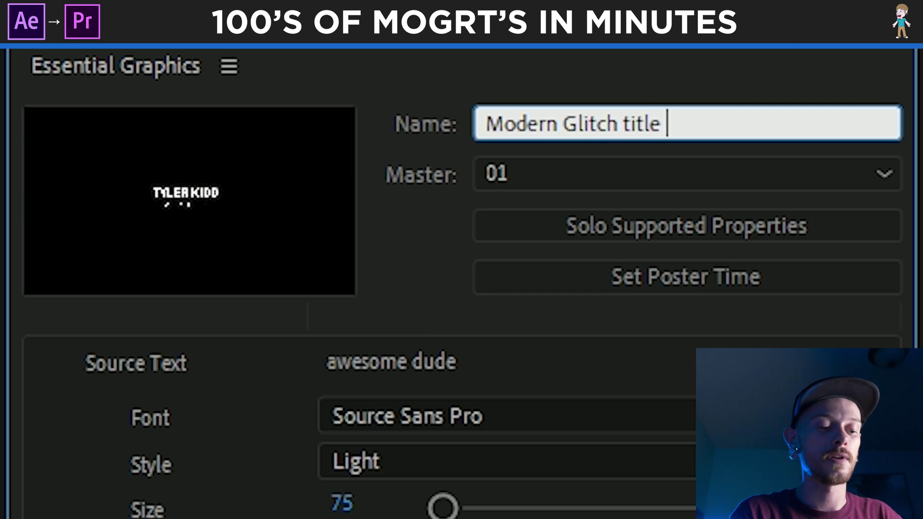
text( 01)
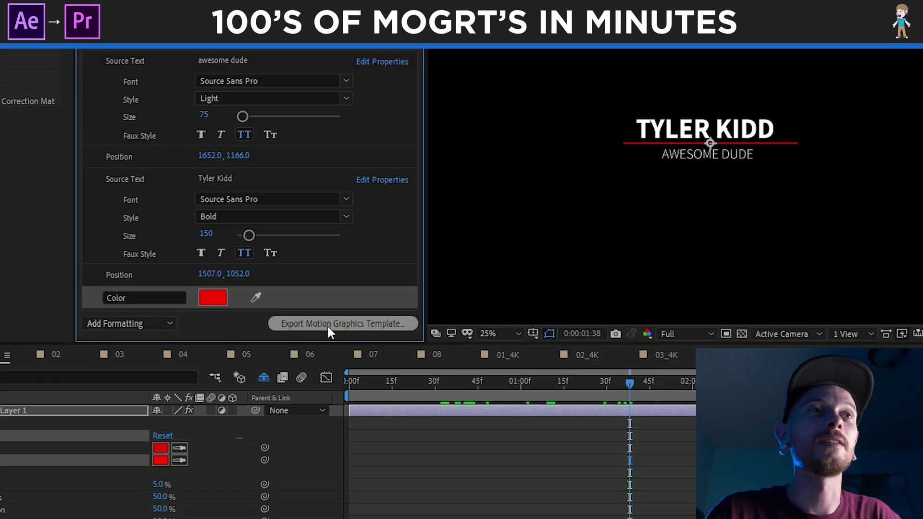
Save the project when starting the Motion Graphics Template export
click(326, 325)
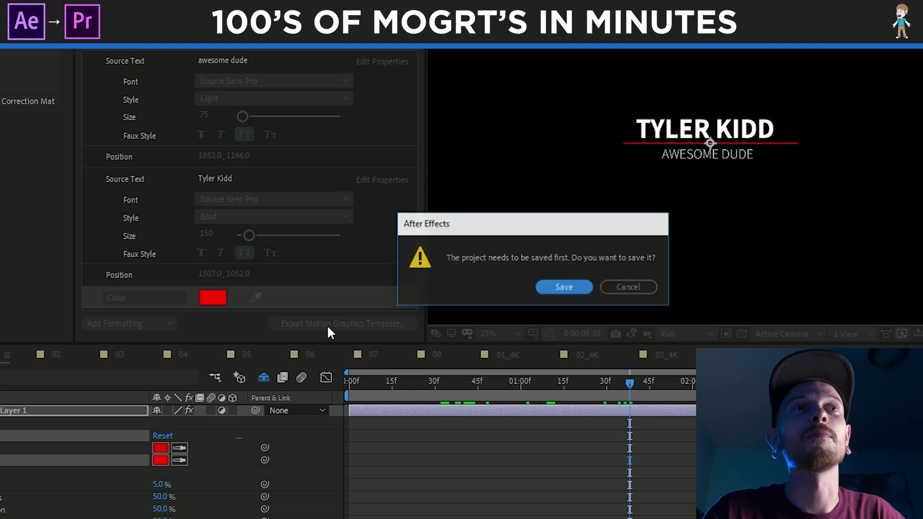
click(565, 287)
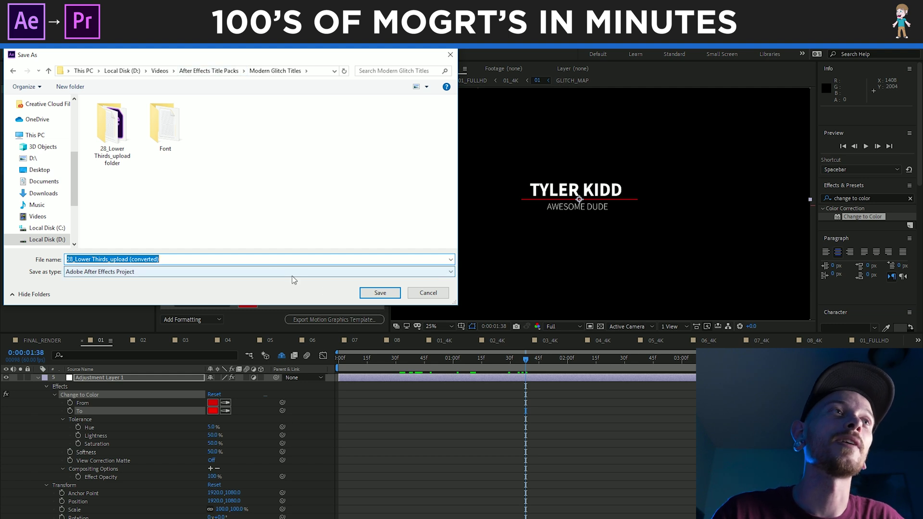
click(368, 292)
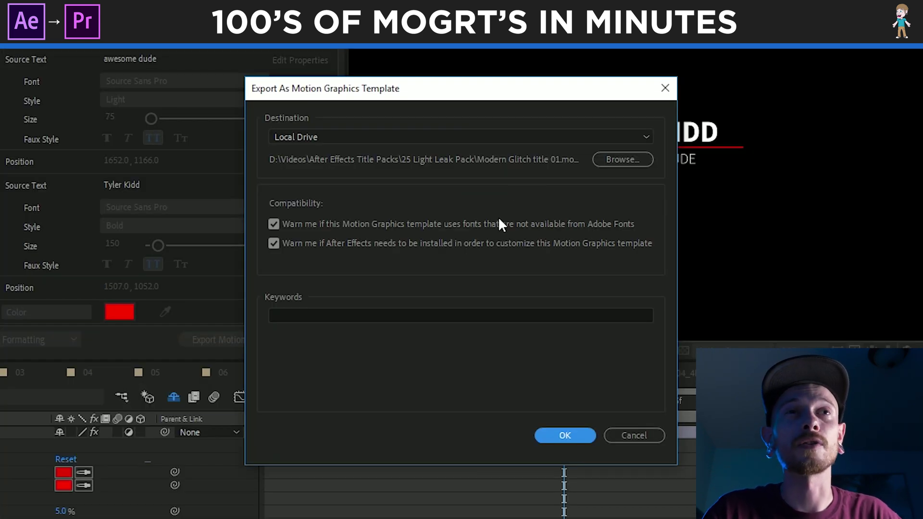
Export the template to the Mogrt Files folder with both compatibility checks left on
click(610, 163)
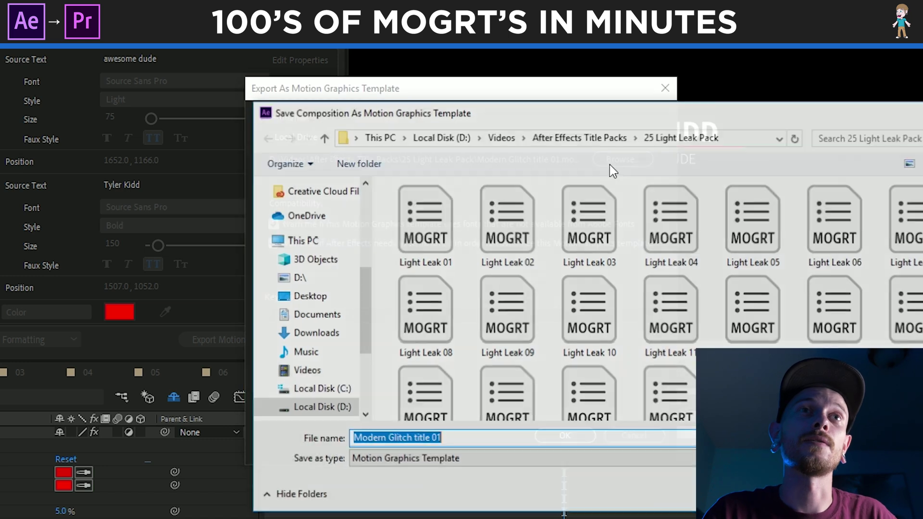
click(504, 440)
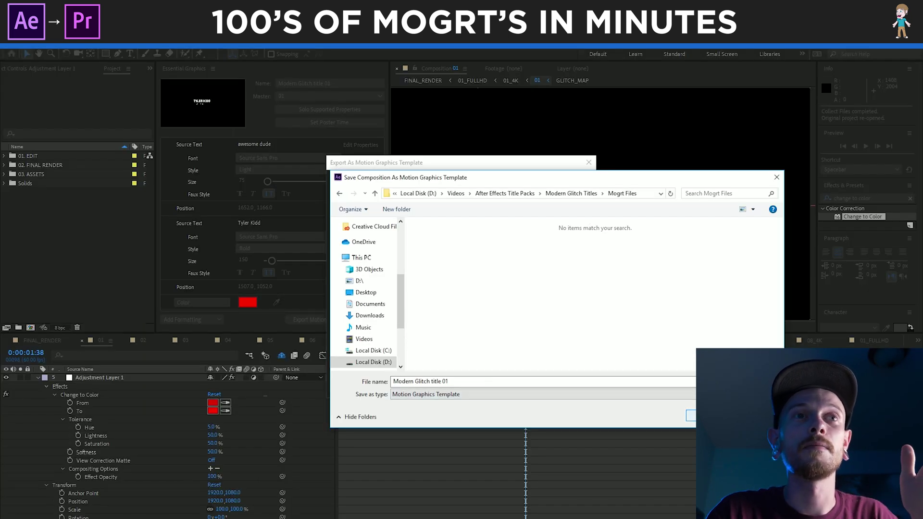
click(709, 416)
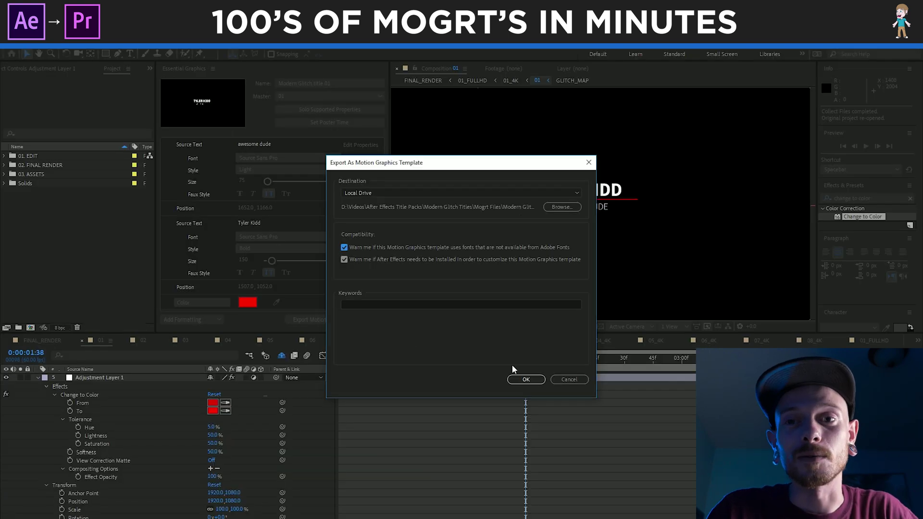
click(527, 379)
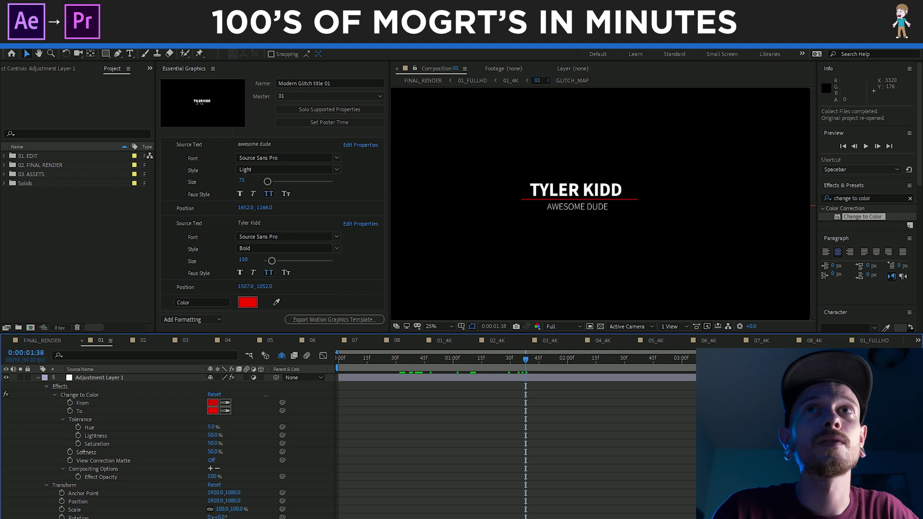
Open comp 02, preview its MDLABDESIGN animation, and make it the Essential Graphics master
click(143, 340)
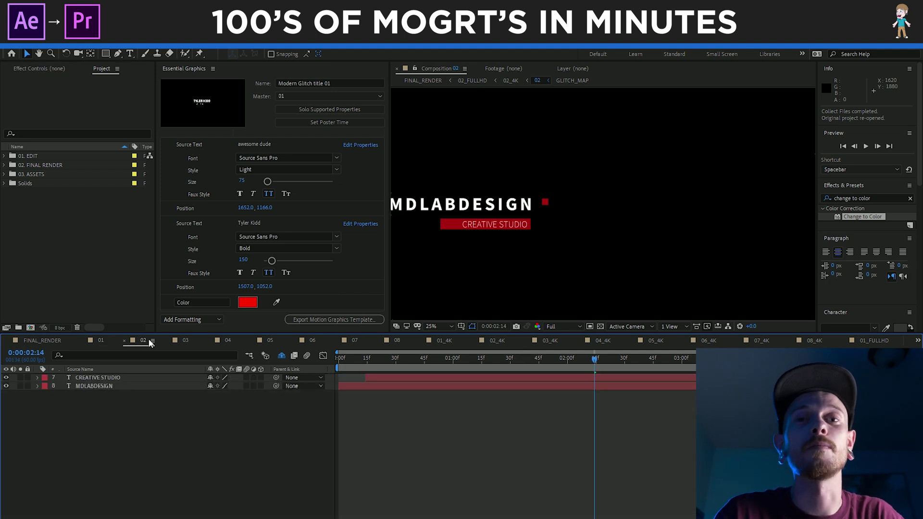
drag(595, 360, 550, 360)
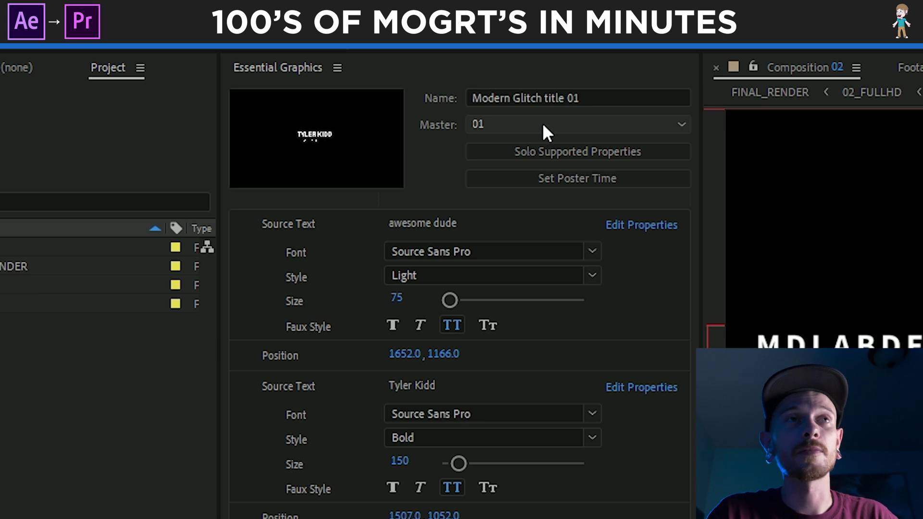
click(542, 124)
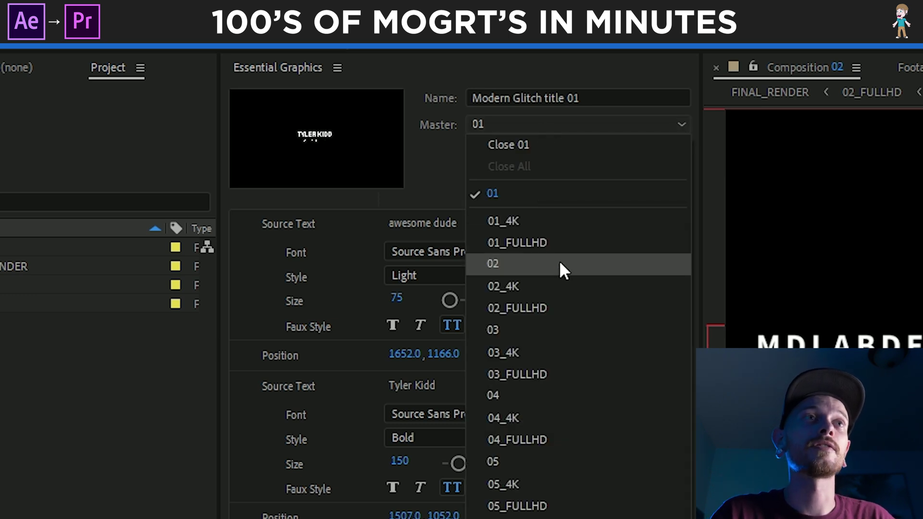
click(569, 275)
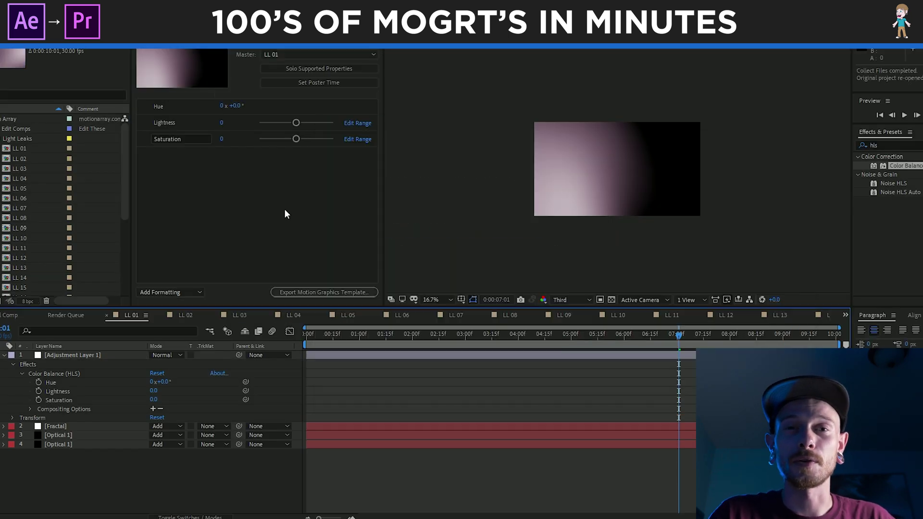
Paste the adjustment layer into each light leak comp, LL 01 to LL 25, and set Master to LL 25
key(ctrl+c)
key(shift+period)
key(ctrl+v)
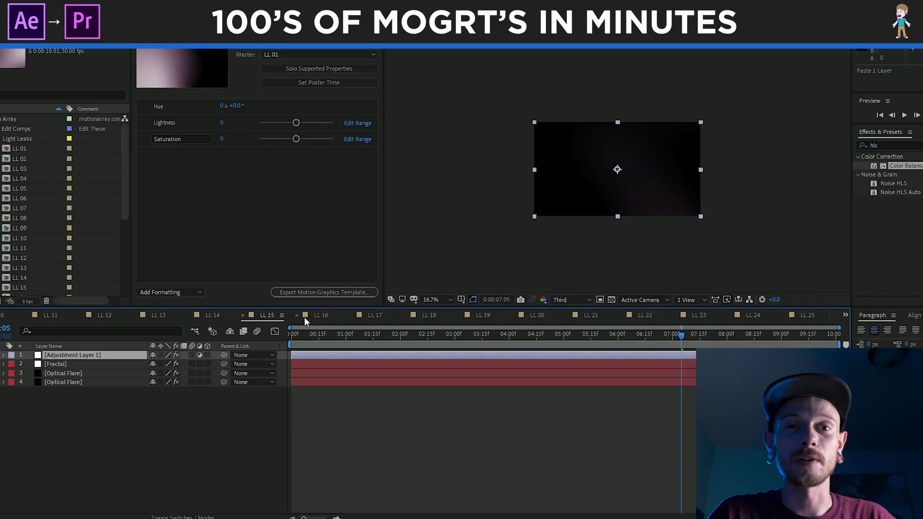
key(shift+period)
key(ctrl+v)
key(shift+period)
key(ctrl+v)
key(shift+period)
key(ctrl+v)
key(shift+period)
key(ctrl+v)
key(shift+period)
key(ctrl+v)
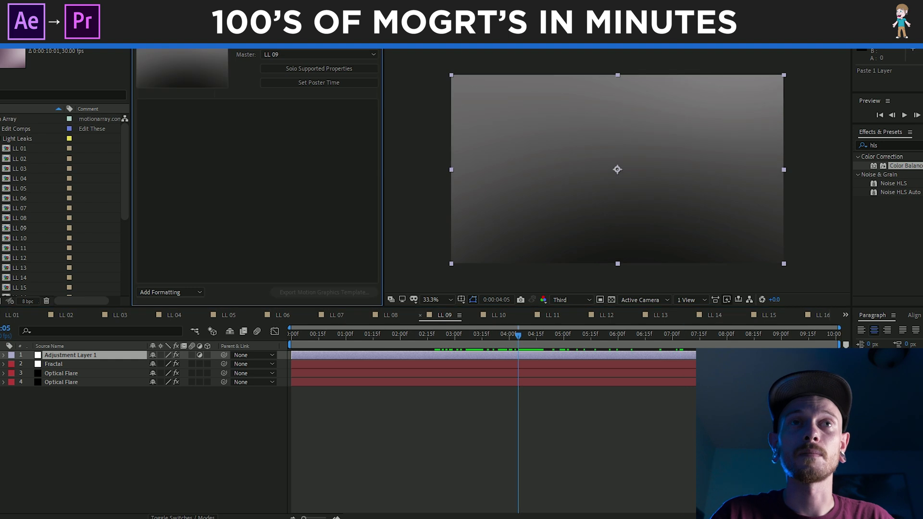
key(shift+period)
key(ctrl+v)
key(shift+period)
key(ctrl+v)
key(shift+period)
key(ctrl+v)
key(shift+period)
key(ctrl+v)
key(shift+period)
key(ctrl+v)
key(shift+period)
key(ctrl+v)
key(shift+period)
key(ctrl+v)
key(shift+period)
key(ctrl+v)
key(shift+period)
key(ctrl+v)
key(shift+period)
key(ctrl+v)
key(shift+period)
key(ctrl+v)
key(shift+period)
key(ctrl+v)
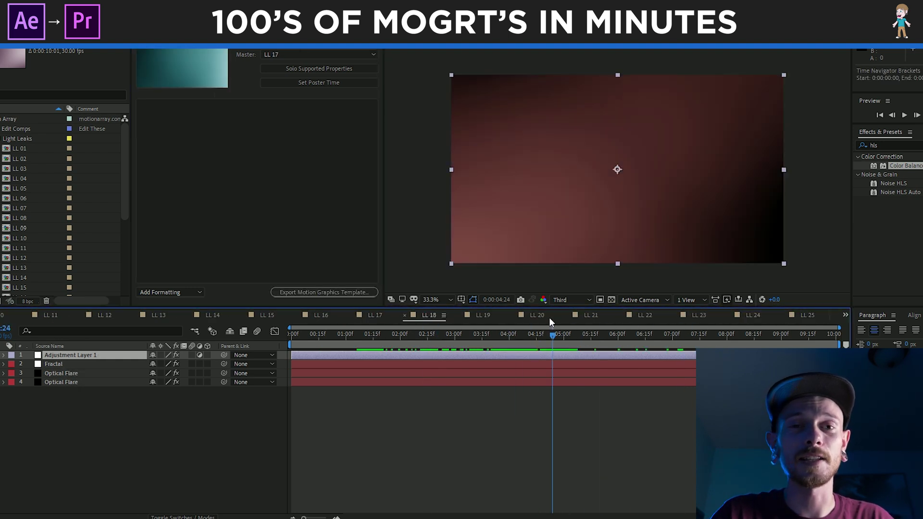
key(shift+period)
key(ctrl+v)
key(shift+period)
key(ctrl+v)
key(shift+period)
key(ctrl+v)
key(shift+period)
key(ctrl+v)
click(318, 54)
click(301, 64)
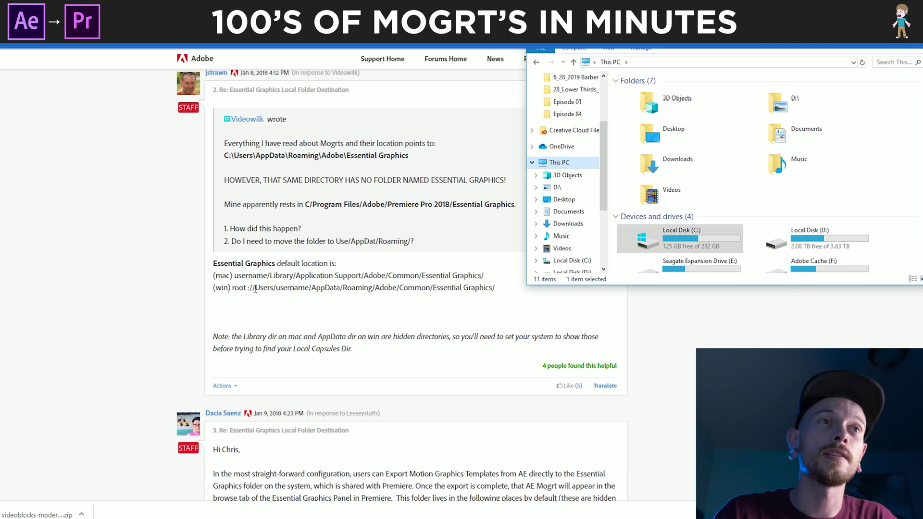
Select the default template folder paths in the forum answer and centre the Motion Graphics Templates Explorer window
drag(215, 274, 526, 291)
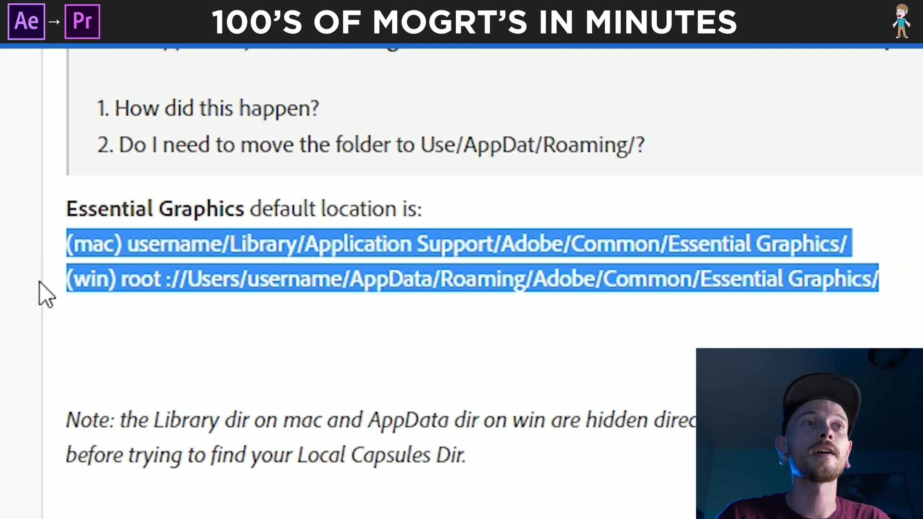
key(alt+Tab)
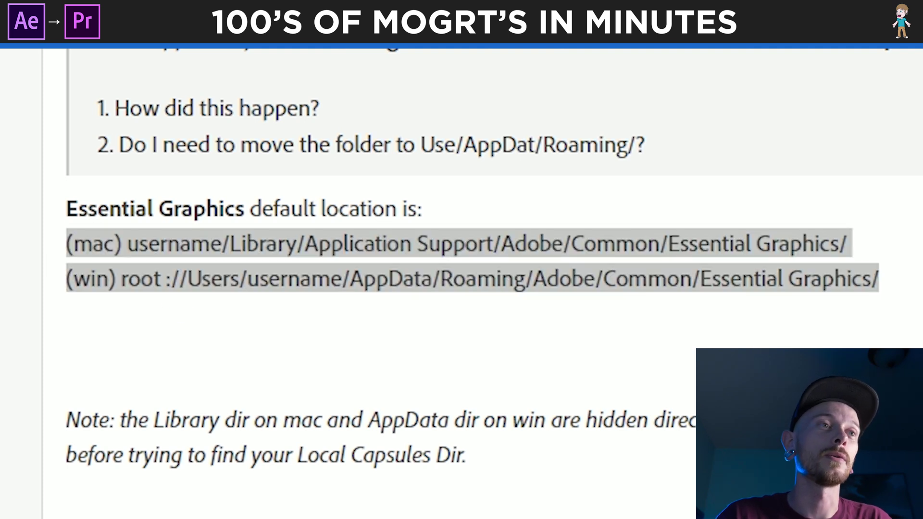
scroll(764, 178, up, 3)
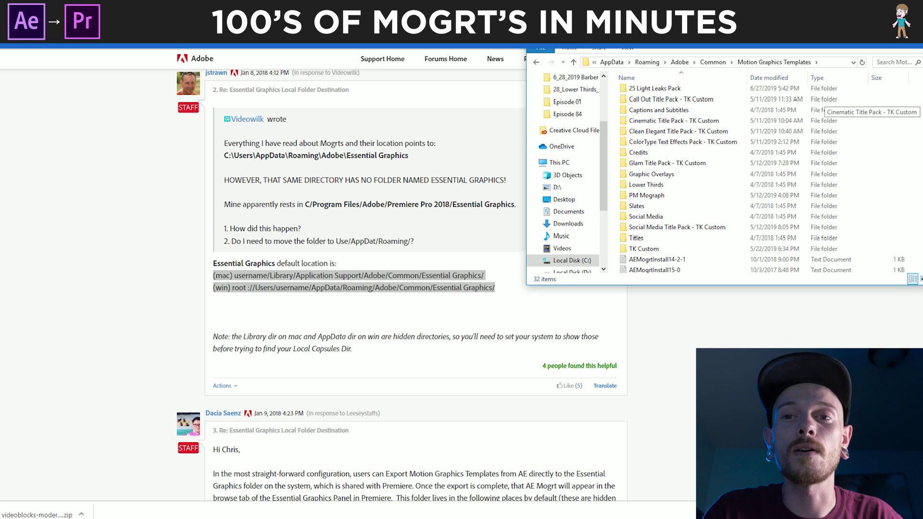
scroll(764, 178, down, 2)
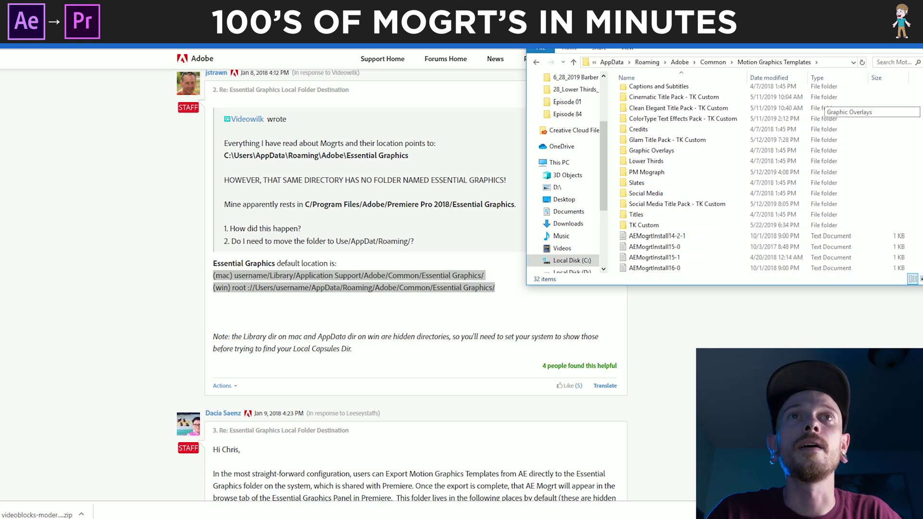
drag(741, 39, 395, 73)
key(alt+Tab)
key(alt+Tab)
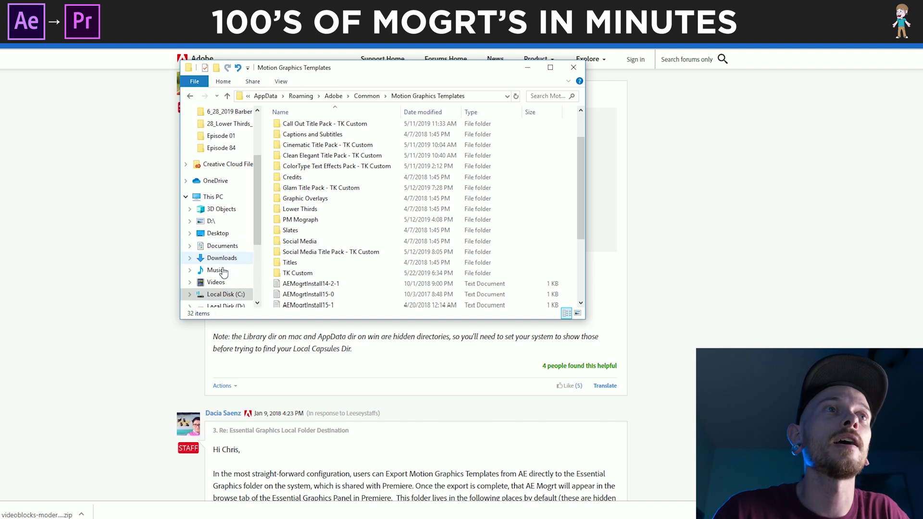
Open Videos in a second window and browse to Modern Glitch Titles > Mogrt Files
right_click(225, 281)
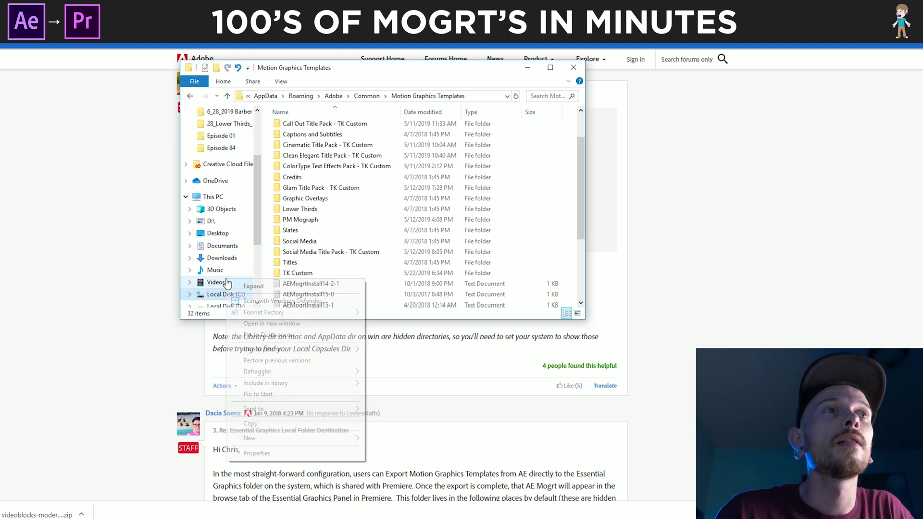
click(299, 324)
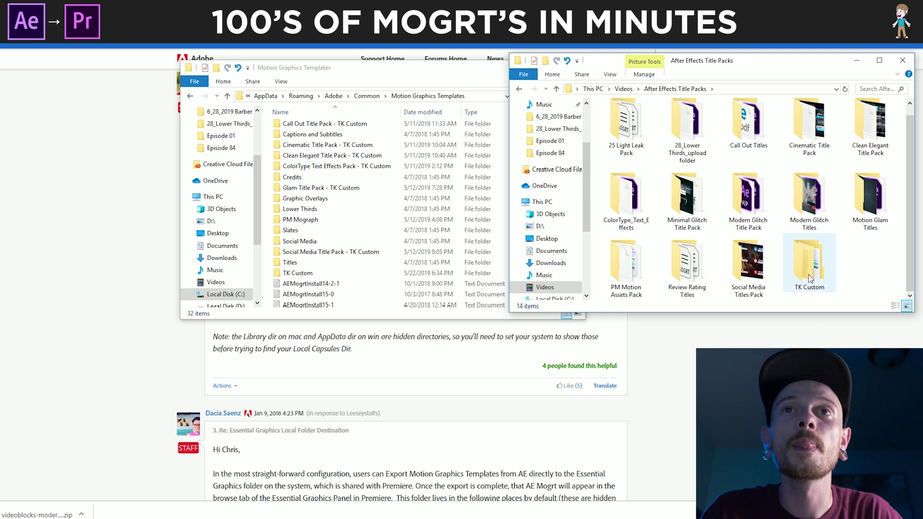
double_click(805, 203)
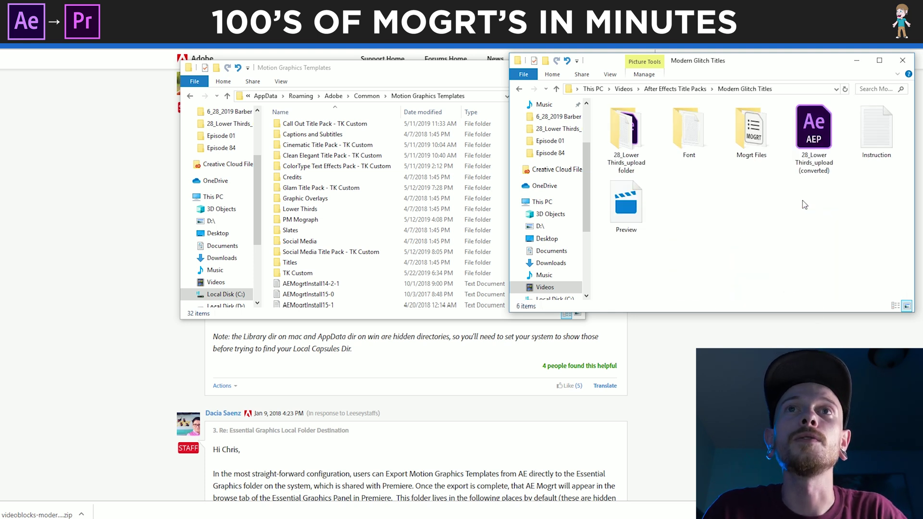
double_click(757, 142)
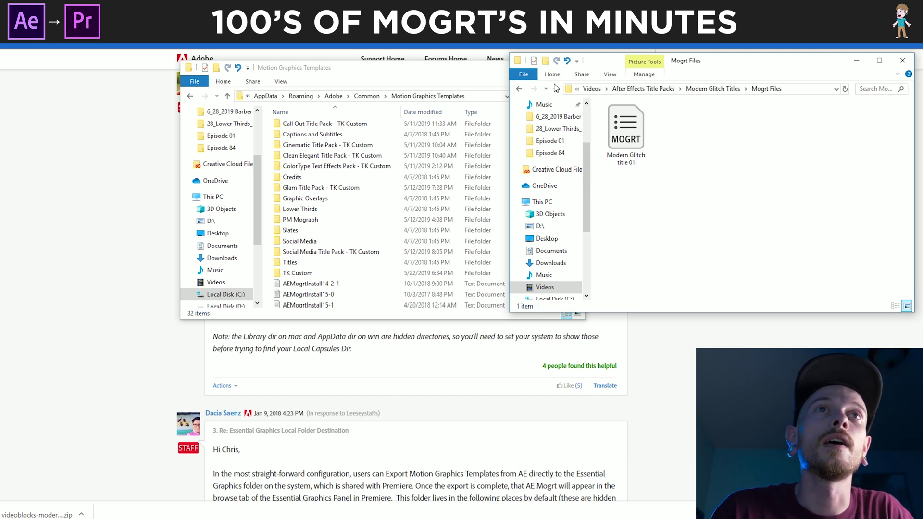
Create a 'Modern Glitch Title Pack' folder in Motion Graphics Templates and copy Modern Glitch title 01 into it
right_click(264, 200)
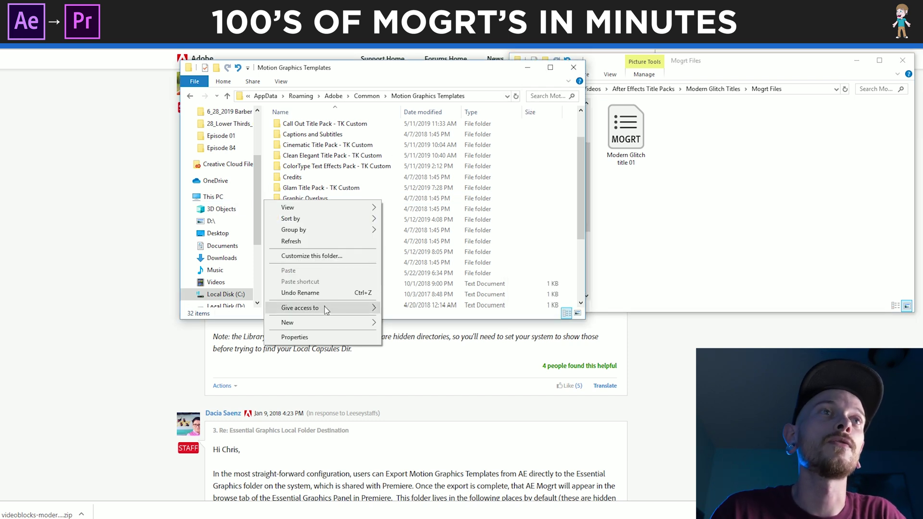
mouse_move(329, 321)
click(404, 324)
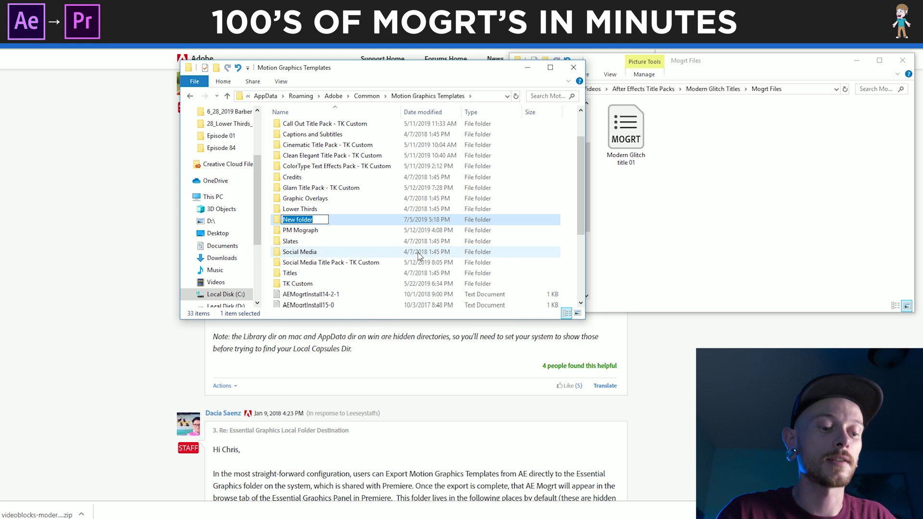
text(Modern Glitch Title Pack)
key(Return)
key(Return)
drag(625, 134, 308, 188)
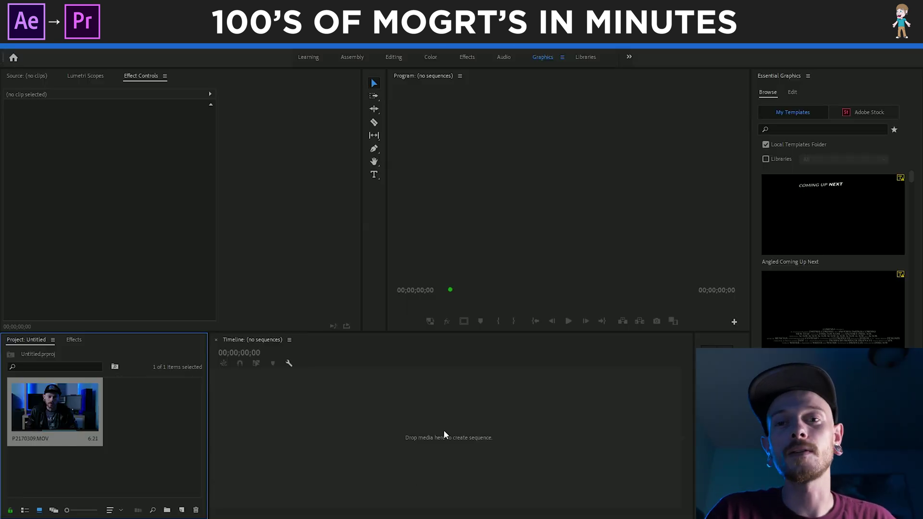
Create a P2170309 sequence from the clip and search Essential Graphics templates for 'modern'
drag(310, 426, 326, 424)
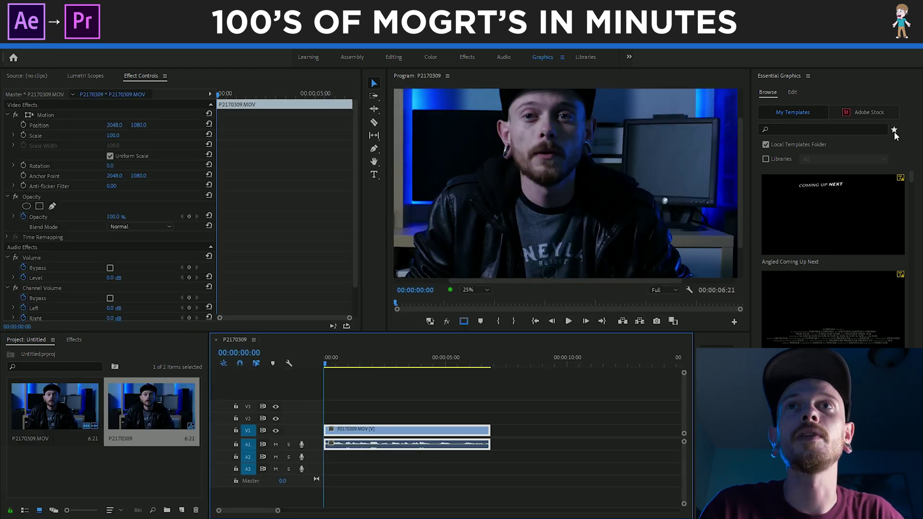
click(853, 131)
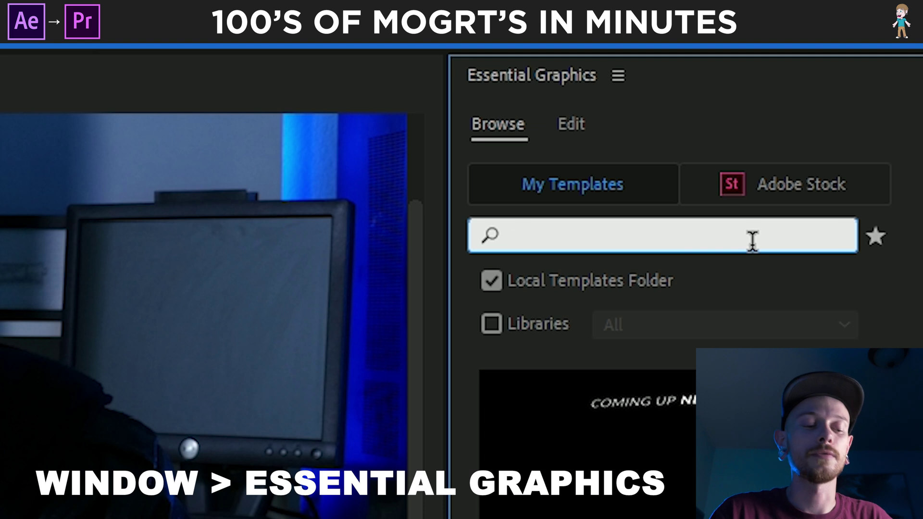
text(modern)
key(Return)
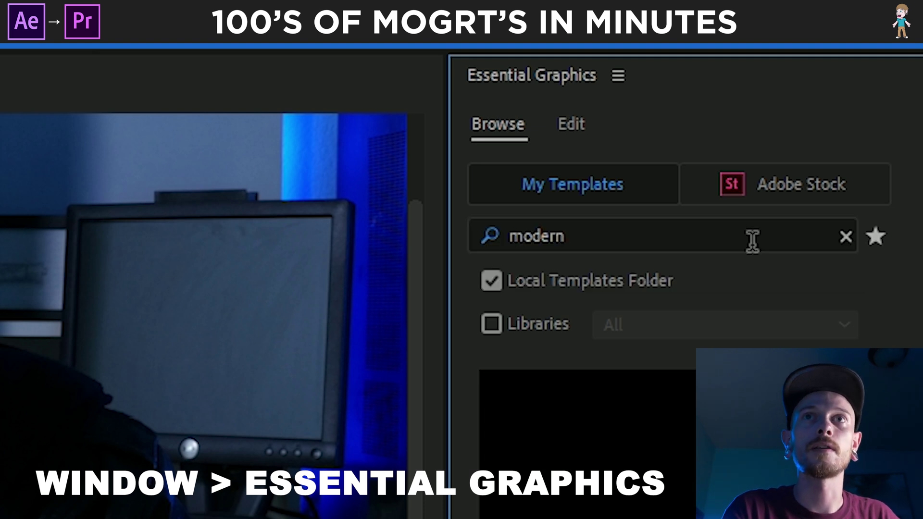
Place Modern Glitch title 01 on V2 over the footage, preview it, and duplicate it onto V3
click(625, 231)
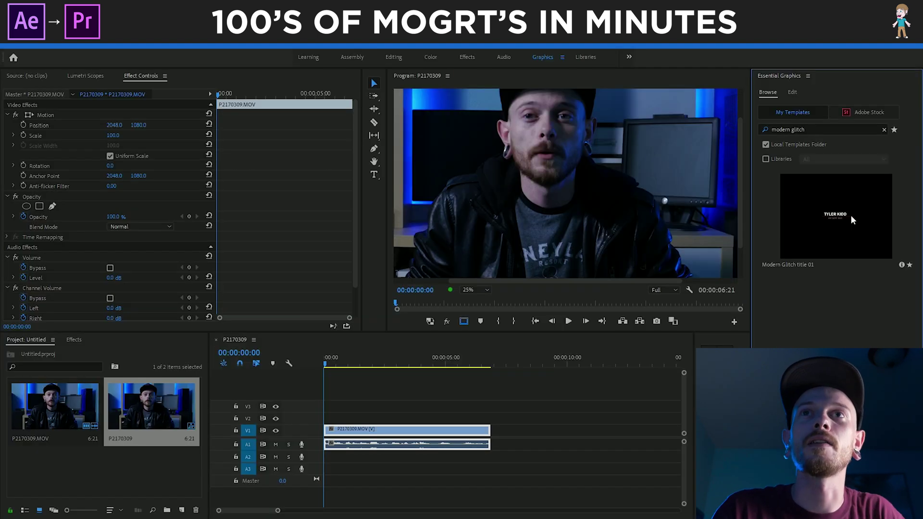
drag(836, 216, 310, 421)
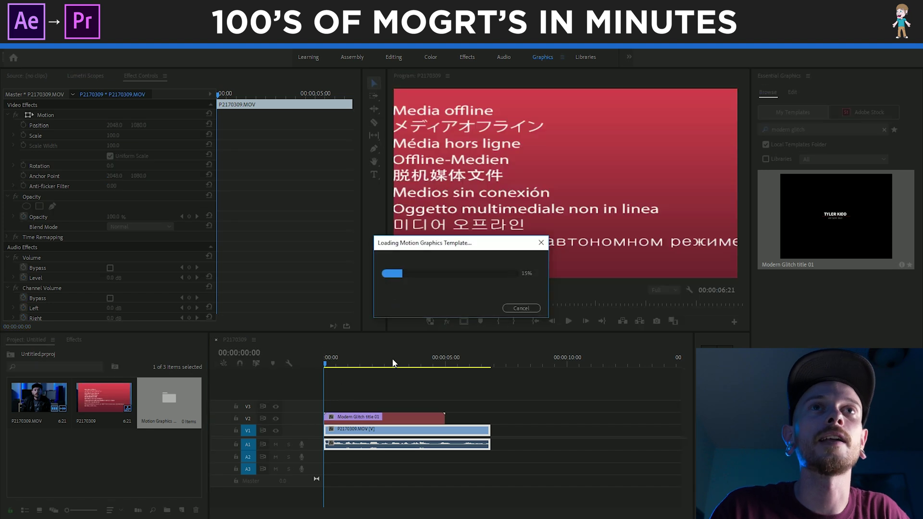
drag(331, 368, 445, 371)
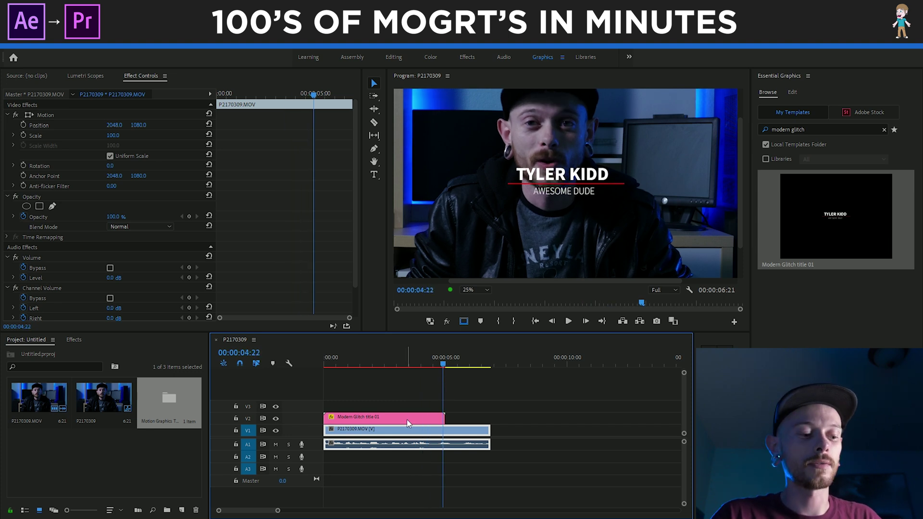
drag(405, 417, 530, 412)
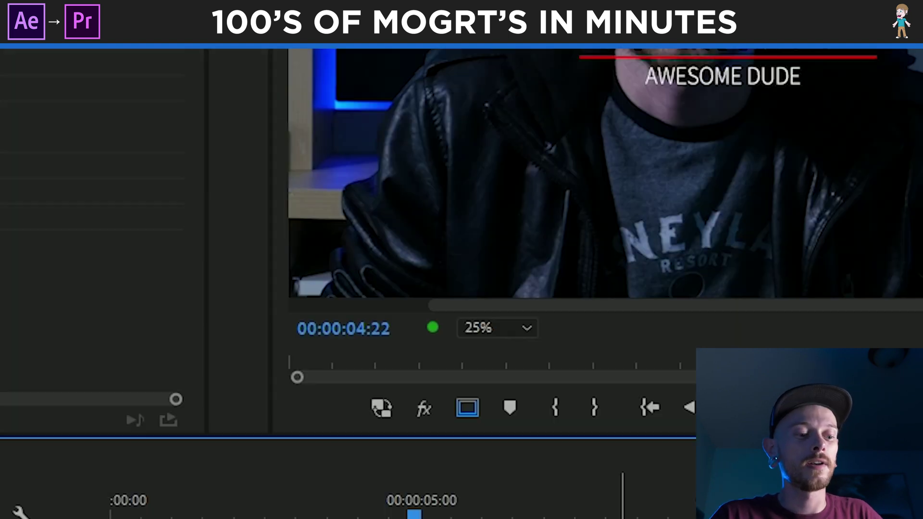
Reverse the title copy to -100% speed, then return the playhead to about one second
key(ctrl+r)
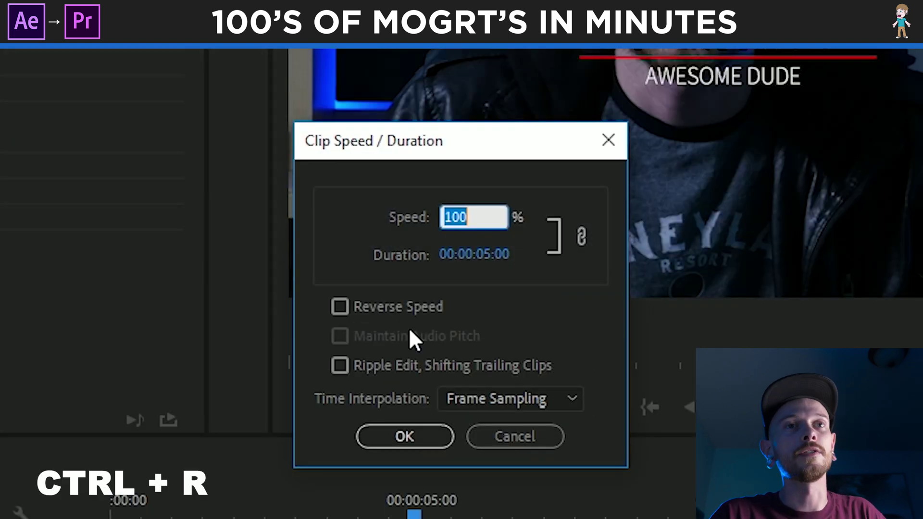
key(Tab)
click(340, 306)
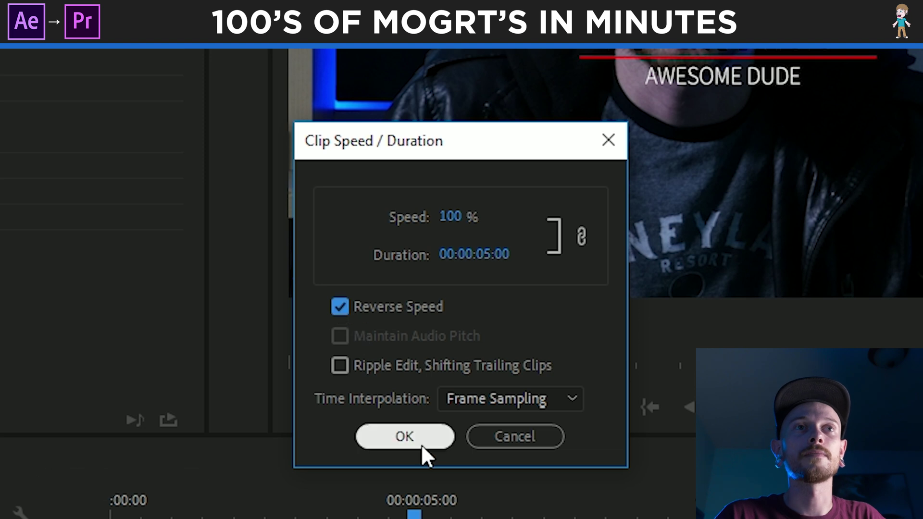
click(422, 443)
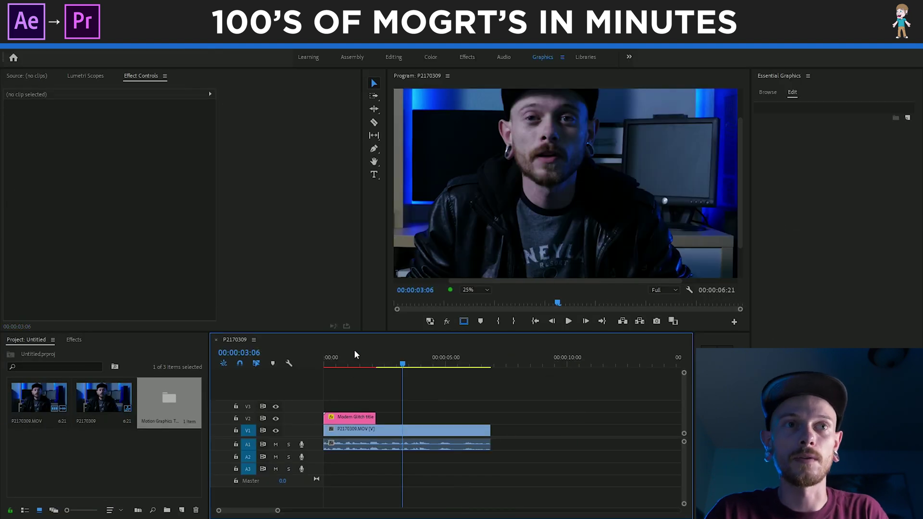
click(354, 358)
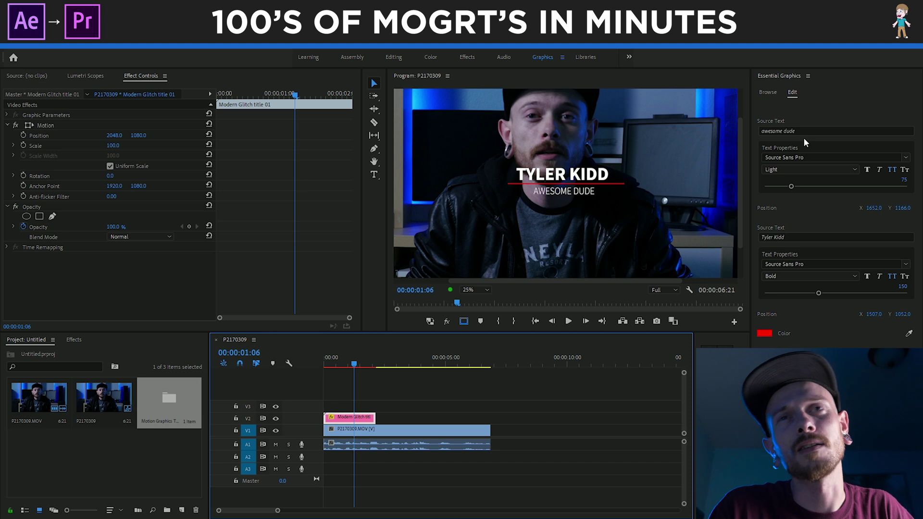
Change the subtitle Source Text to 'videographer'
drag(803, 131, 767, 130)
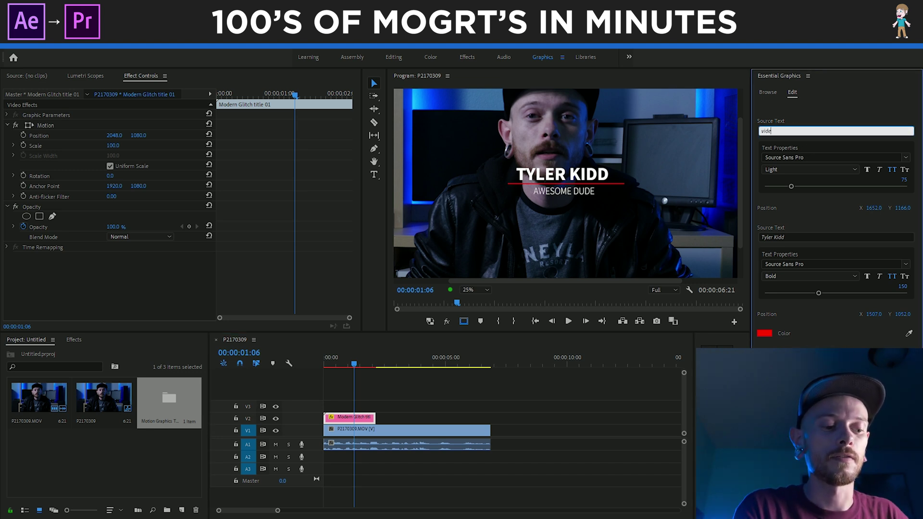
text(videographer)
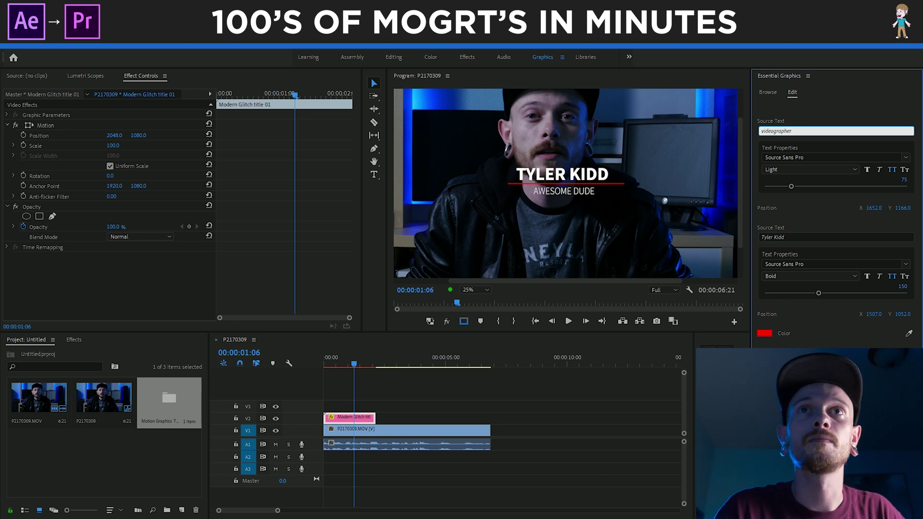
key(Return)
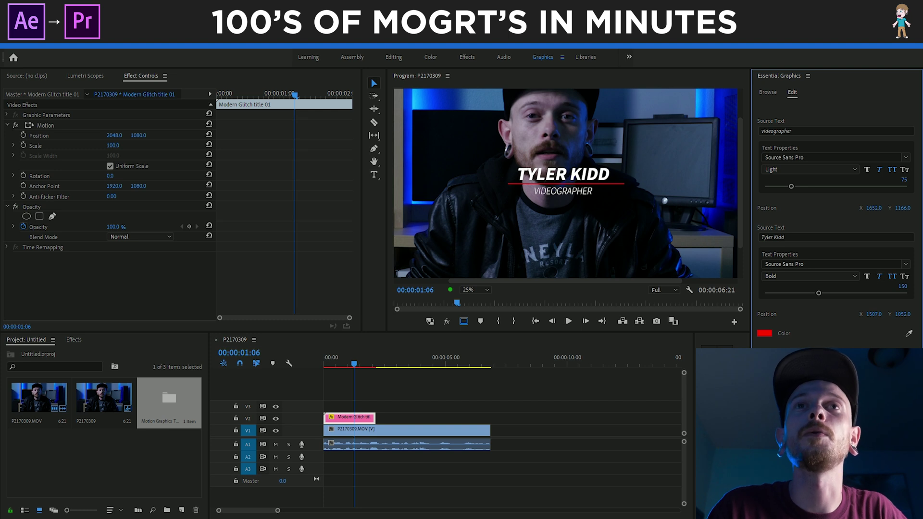
Enlarge the name line to size 191, shift both lines left, and move the title lower-left
mouse_move(819, 294)
mouse_down()
mouse_move(795, 294)
mouse_move(833, 294)
mouse_up()
drag(870, 317, 836, 318)
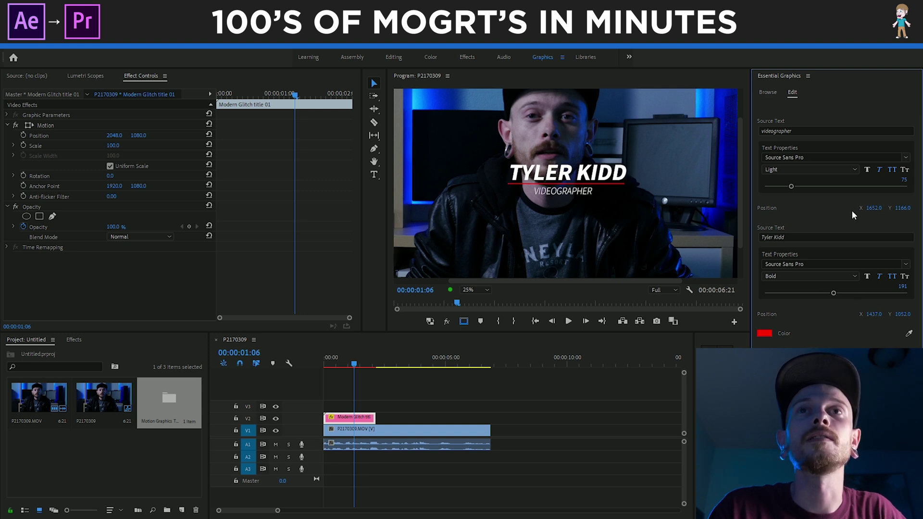
drag(876, 206, 834, 207)
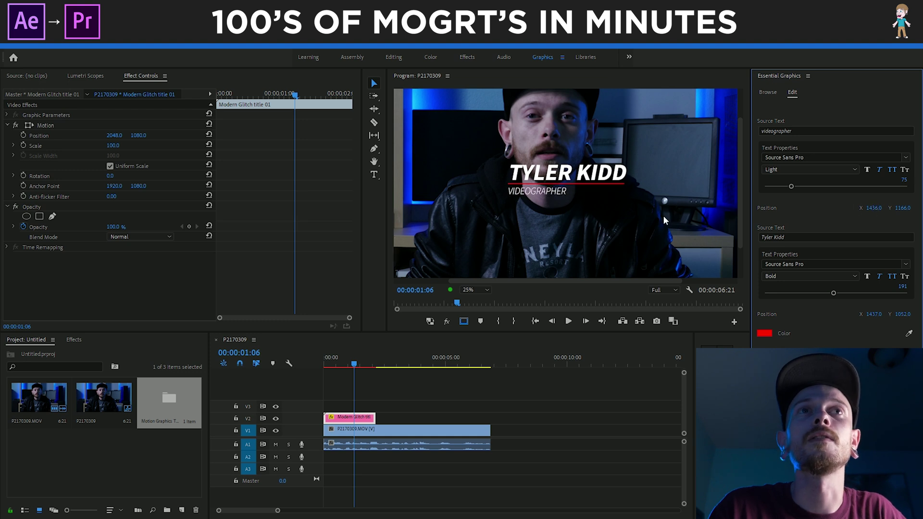
drag(115, 135, 48, 135)
drag(139, 137, 178, 137)
Change the title's accent line from red to cyan-green 00FFD2
click(765, 333)
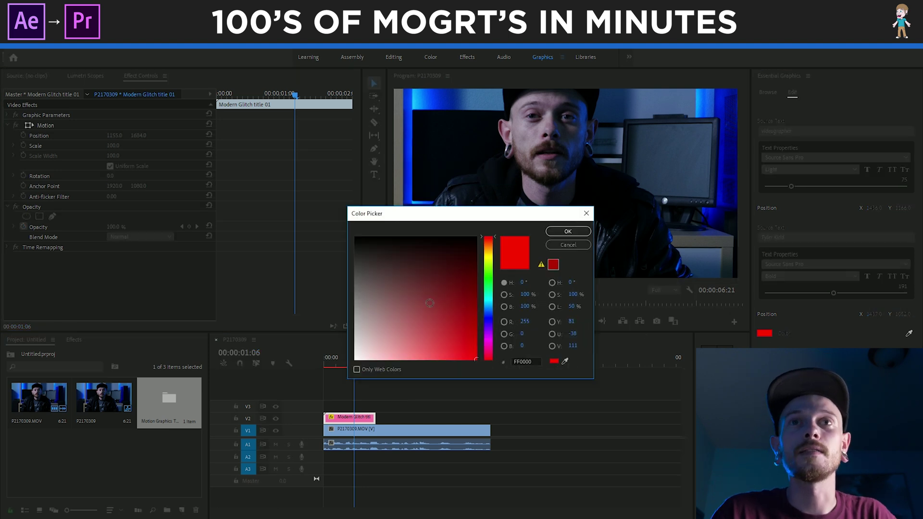
click(488, 291)
drag(490, 290, 492, 299)
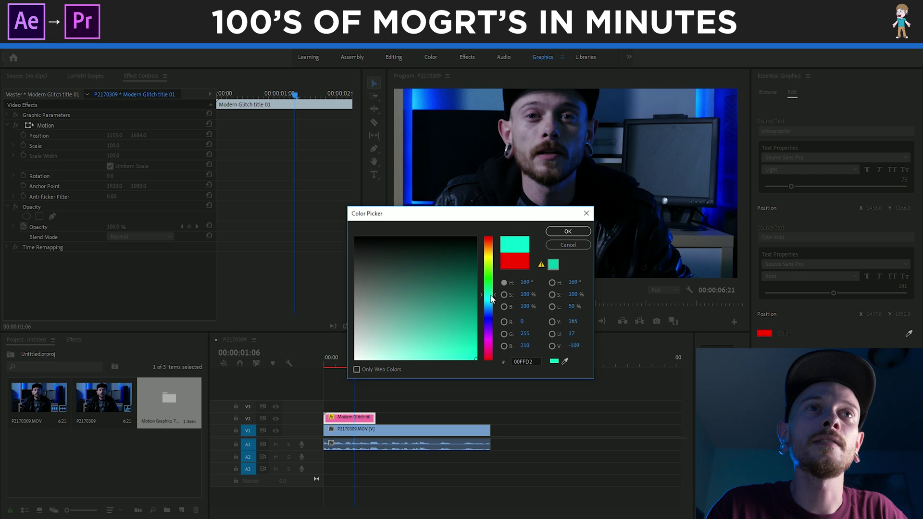
key(Return)
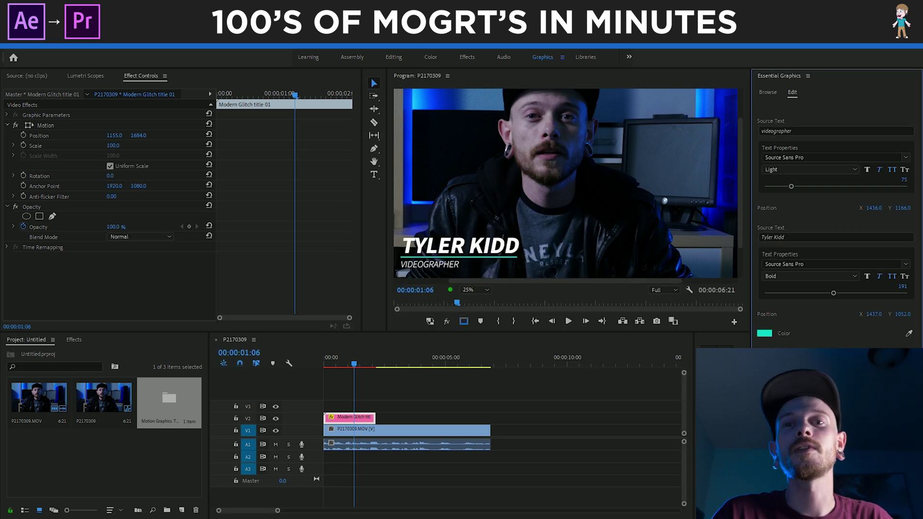
Replace the name text with a placeholder name and nudge it right to X 1471.0
click(788, 237)
text(John Doe)
key(Return)
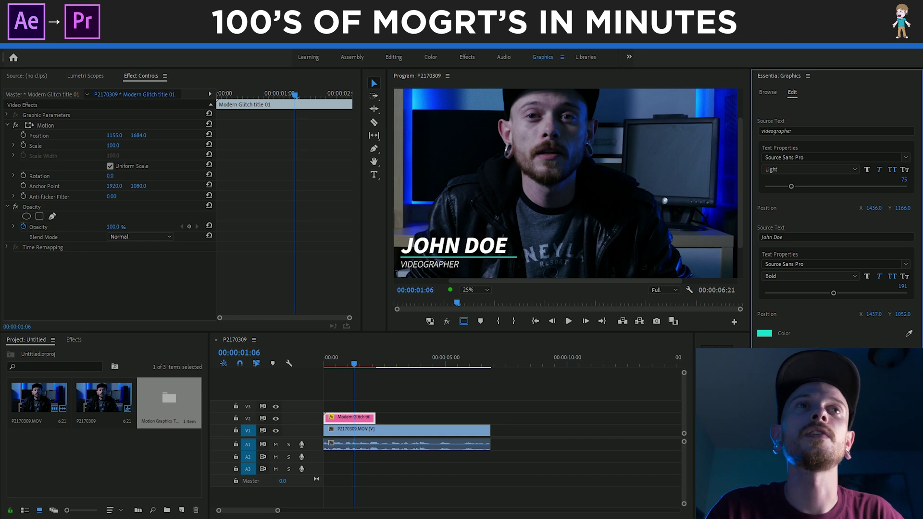
drag(874, 314, 888, 314)
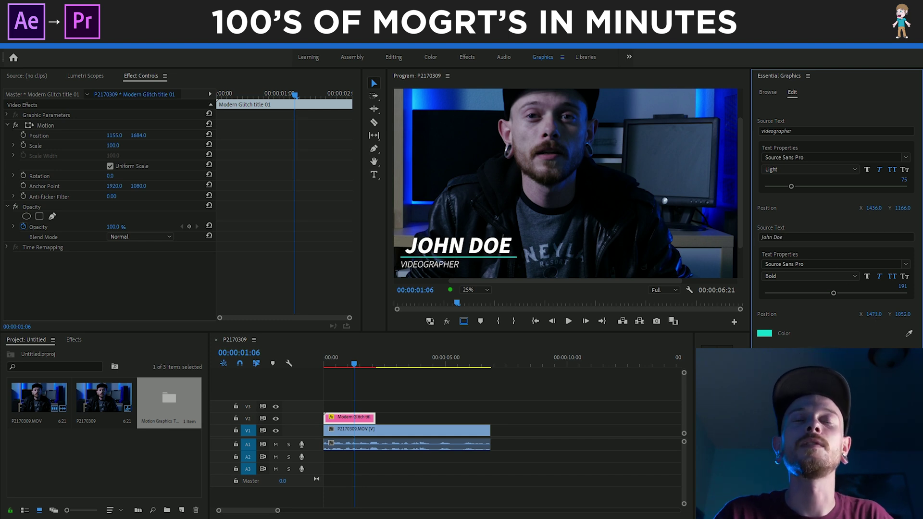